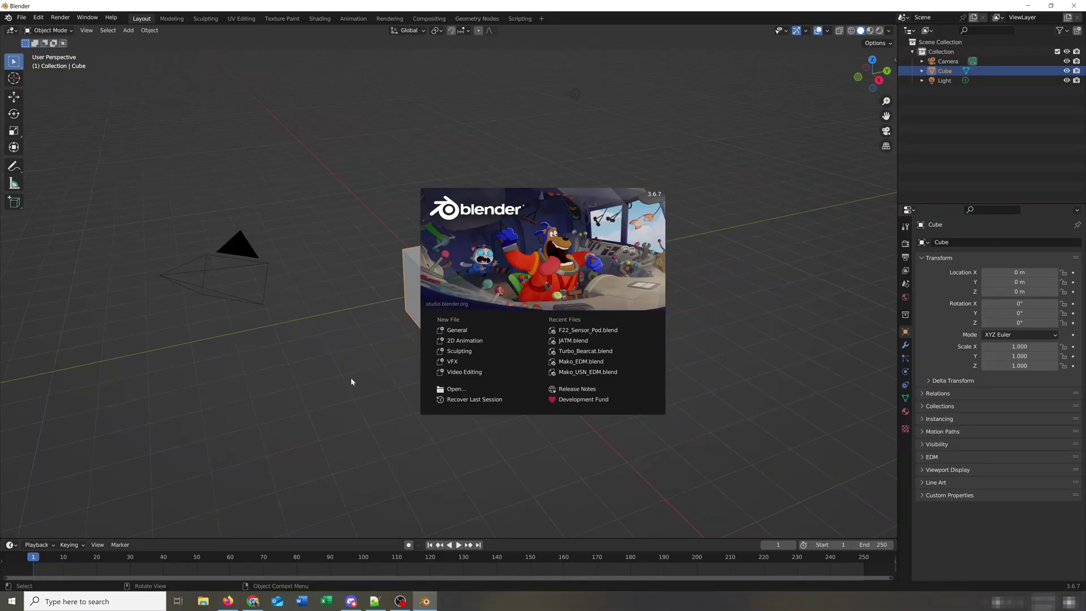
Step: Dismiss the splash screen and open the Add-ons section of Preferences
left_click(38, 20)
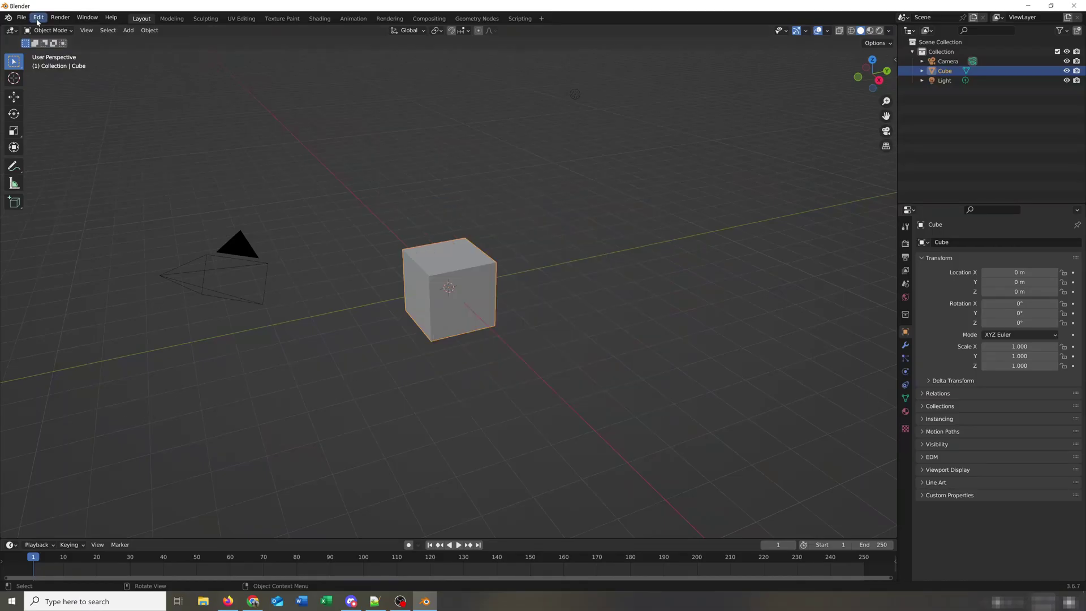
left_click(38, 18)
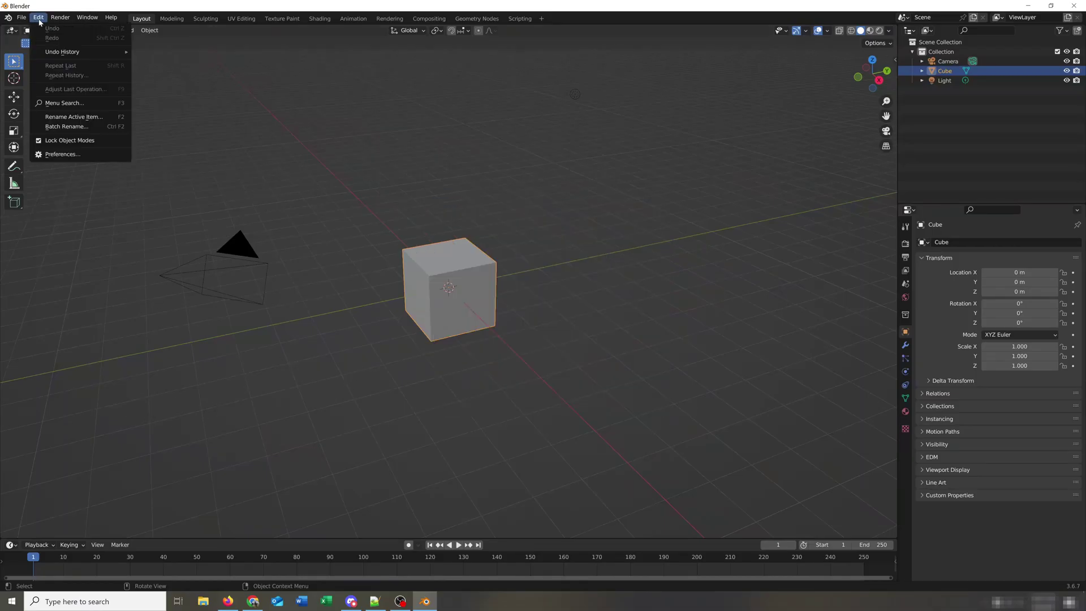
left_click(55, 158)
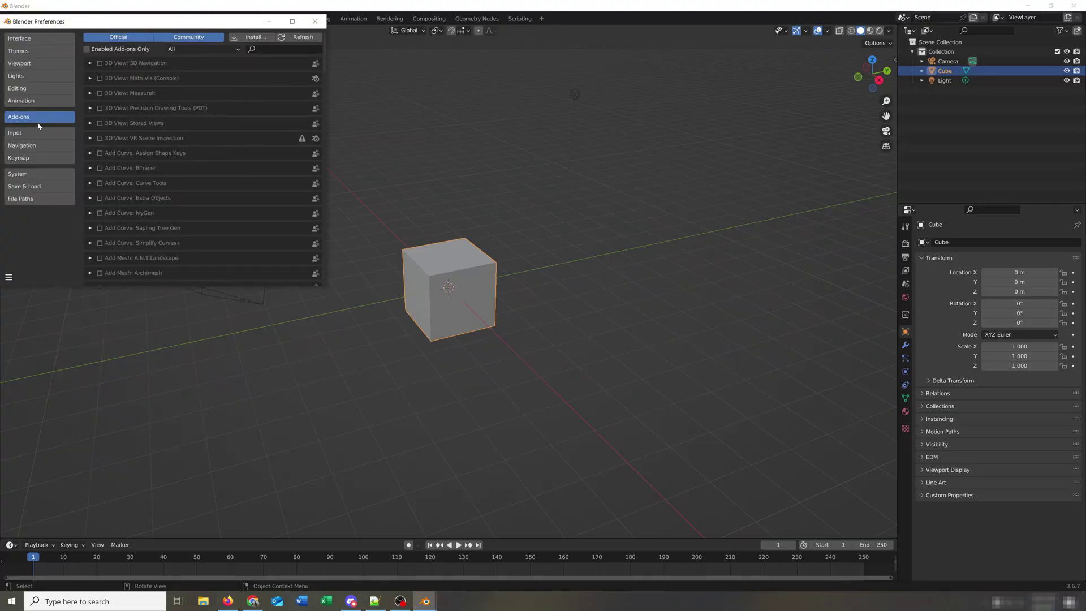
Step: Choose io_BlenderEdmExporter.zip on drive D:\ as the add-on package to install
left_click(249, 36)
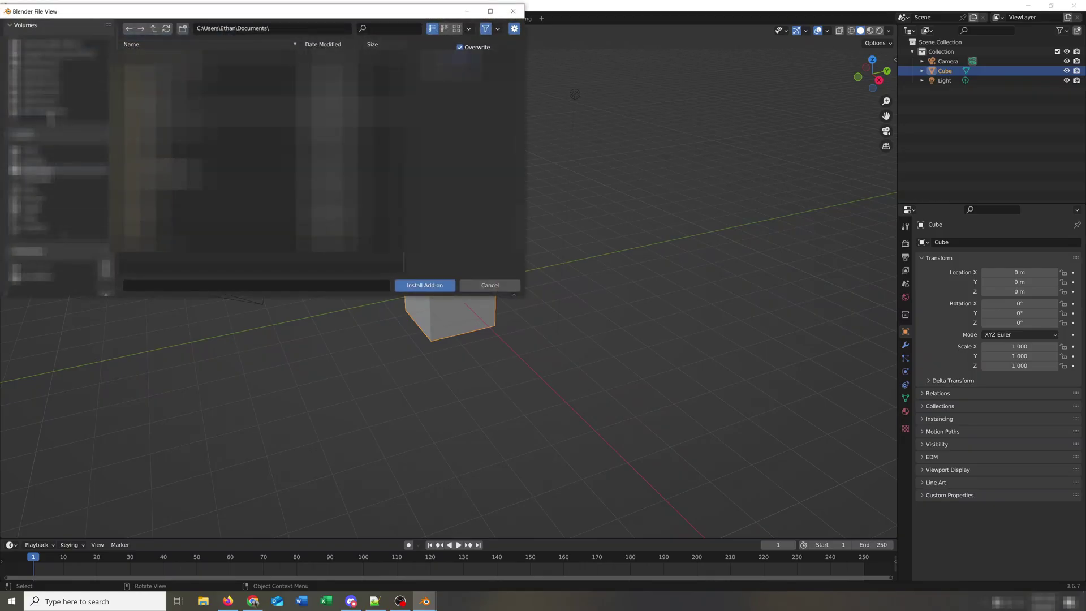
left_click(57, 56)
scroll(170, 263, "down", 5)
left_click(170, 260)
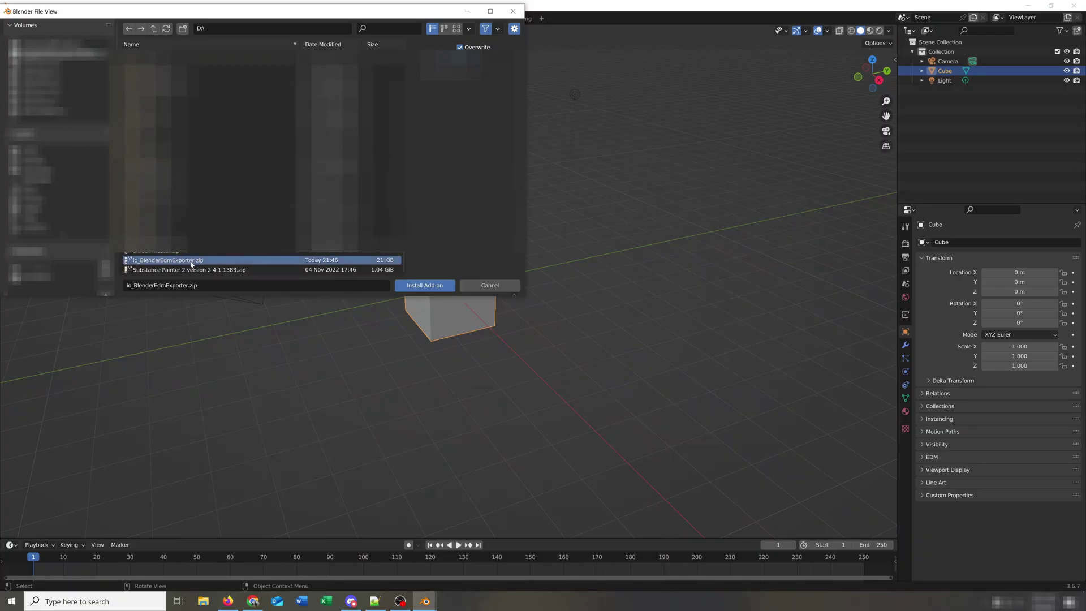
Step: Install the package, filter Community add-ons to Import-Export, and confirm EDM-Exporter is enabled
left_click(436, 286)
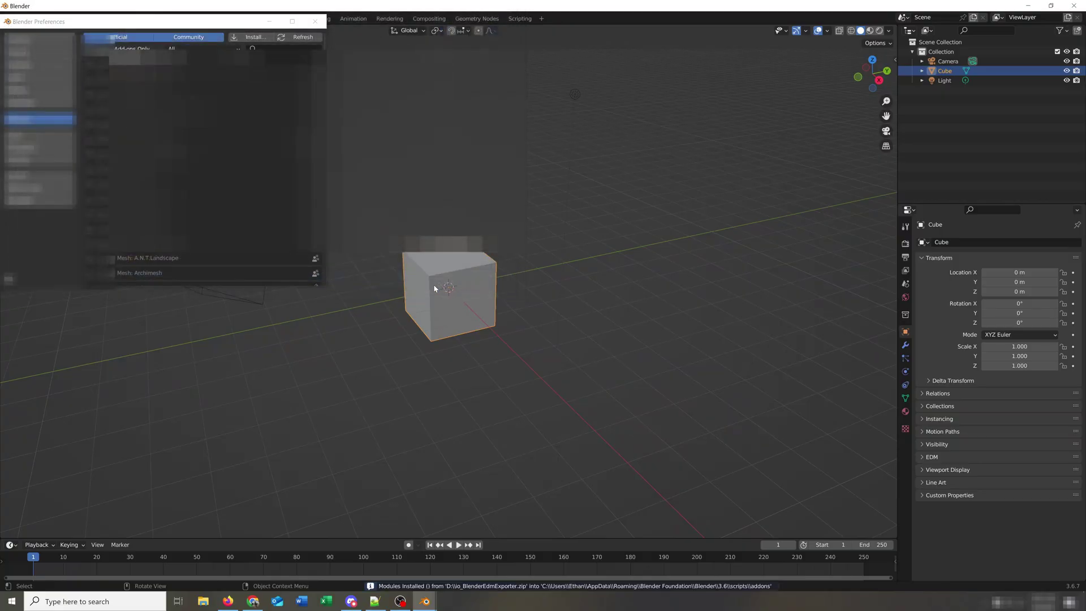
left_click(200, 38)
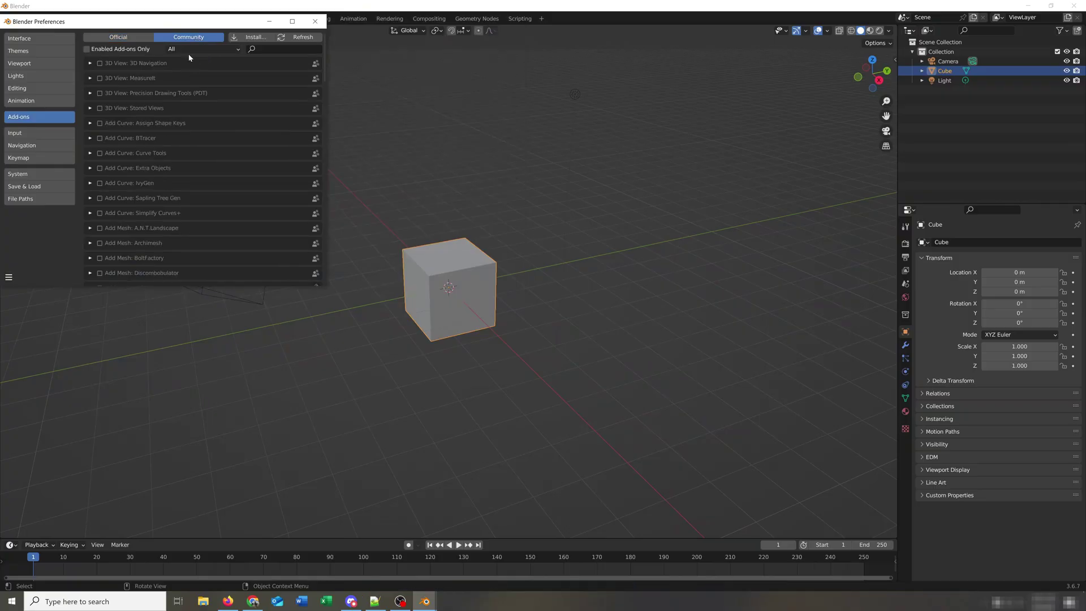
left_click(188, 50)
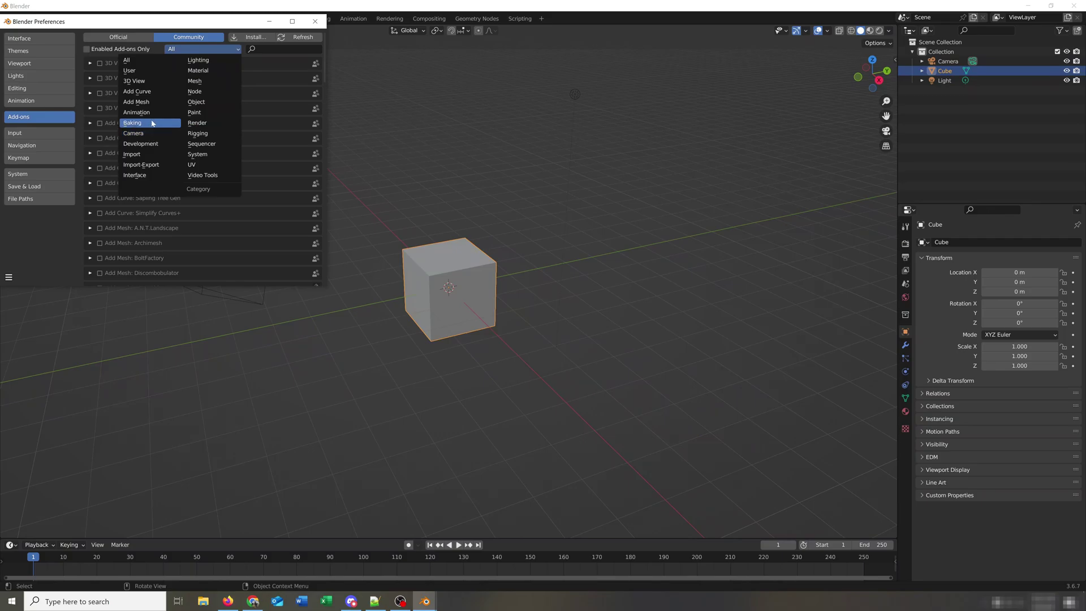
left_click(158, 166)
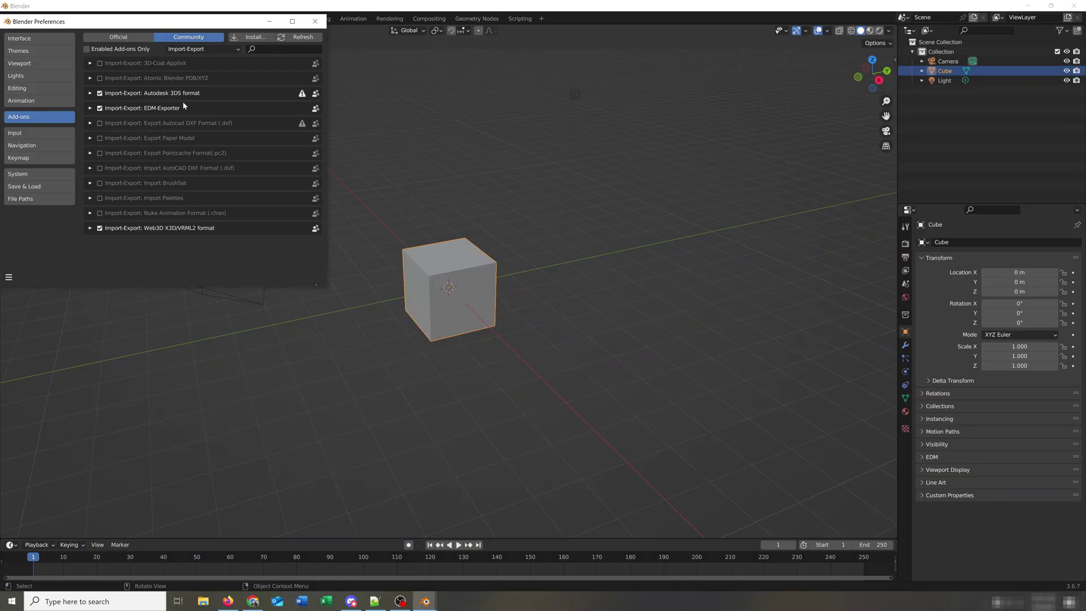
left_click(100, 108)
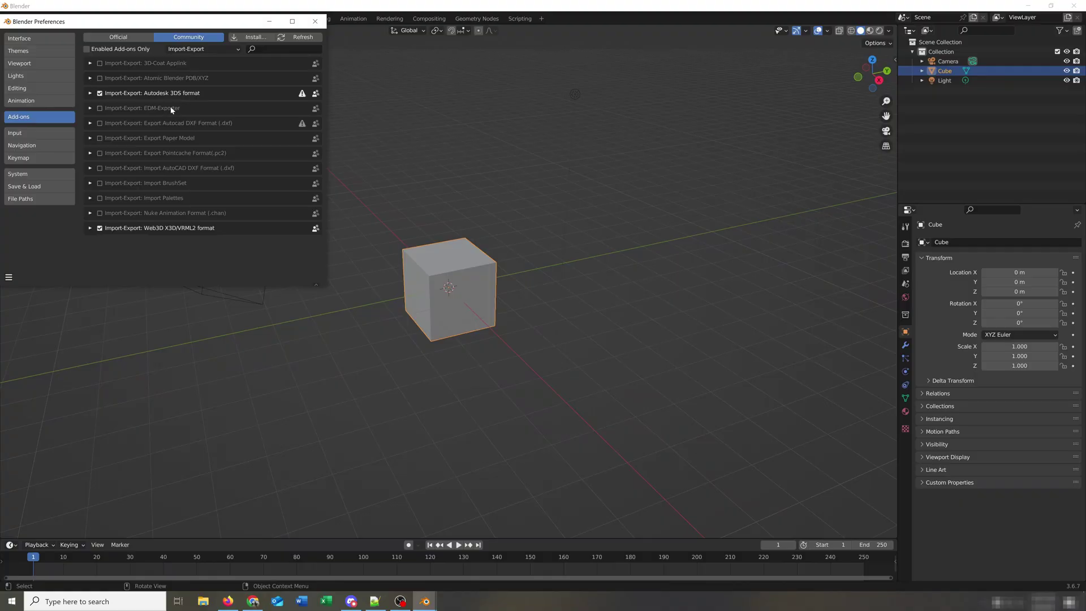
left_click(100, 109)
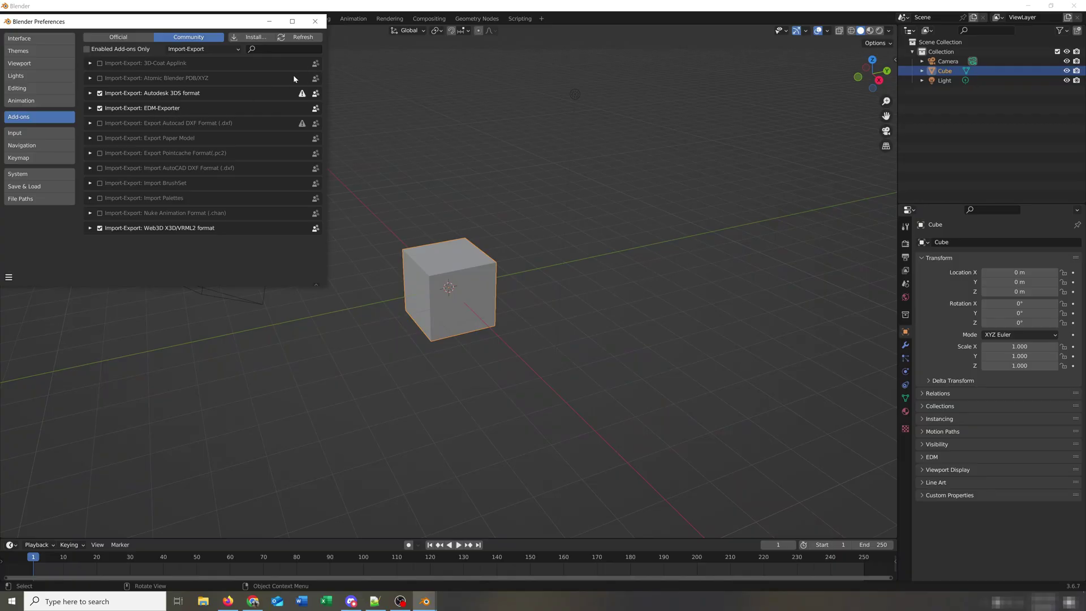
Step: Close Preferences, then select and delete the default camera, cube and light
left_click(314, 22)
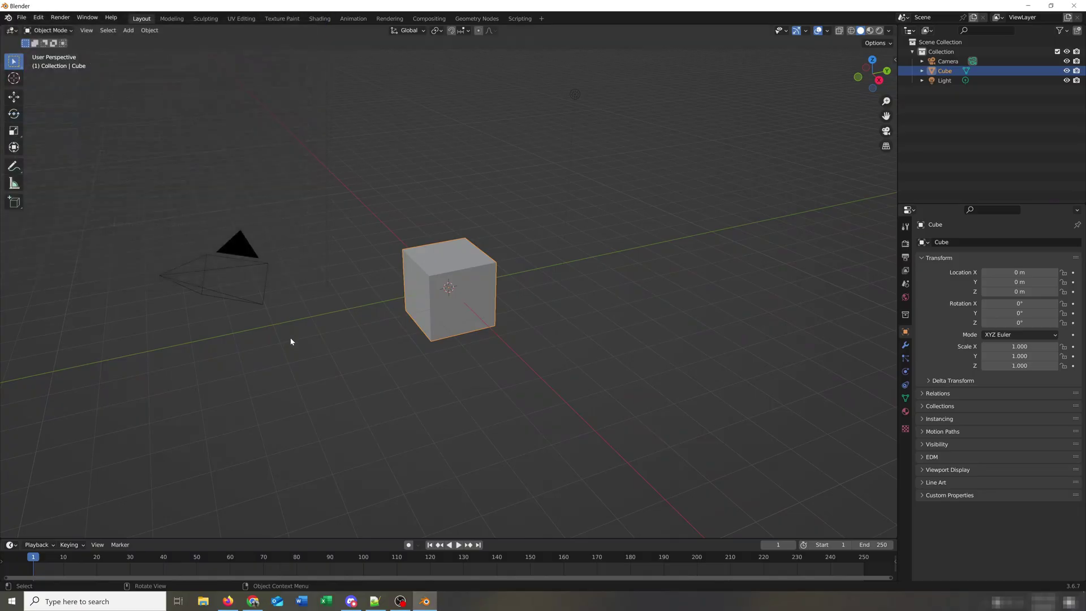
key("a")
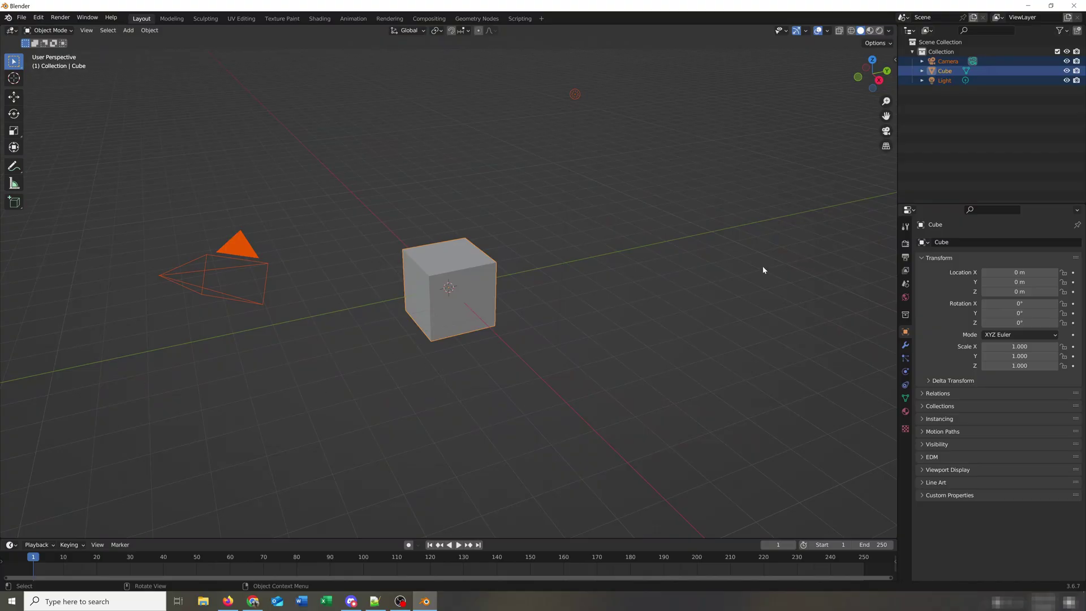
key("Delete")
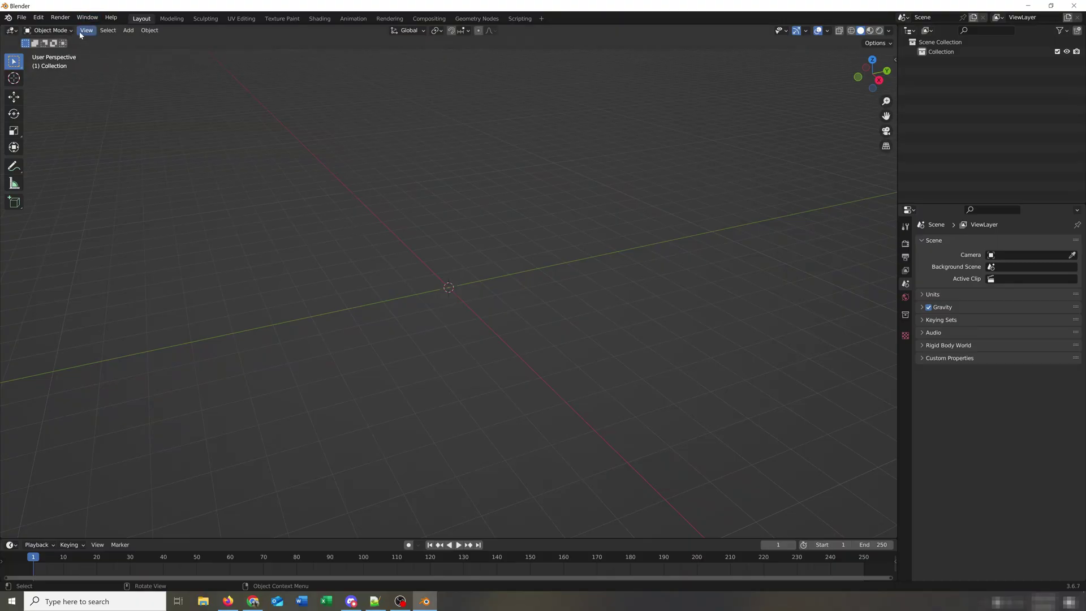
Step: Import Downloads\K-30_FBX\K-30_FBX.fbx into the scene as an FBX file
left_click(22, 18)
mouse_move(58, 158)
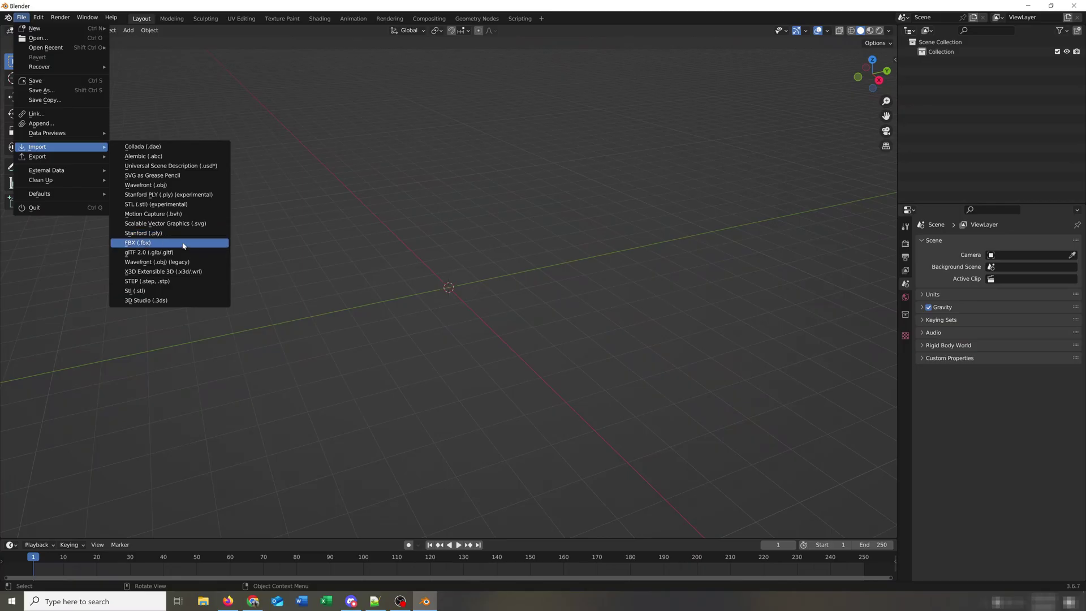
left_click(183, 244)
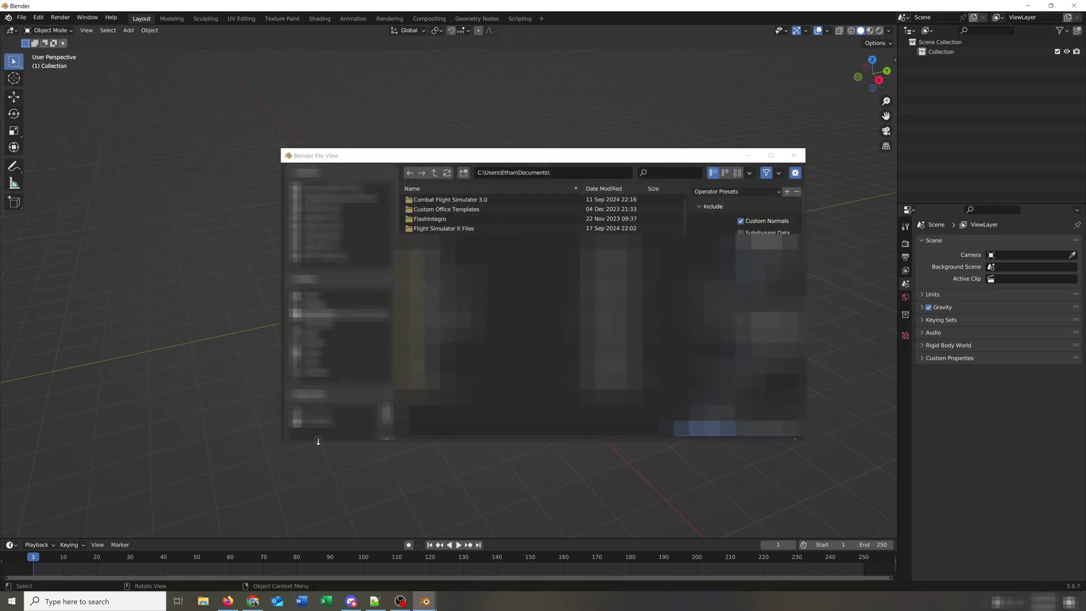
scroll(328, 436, "down", 5)
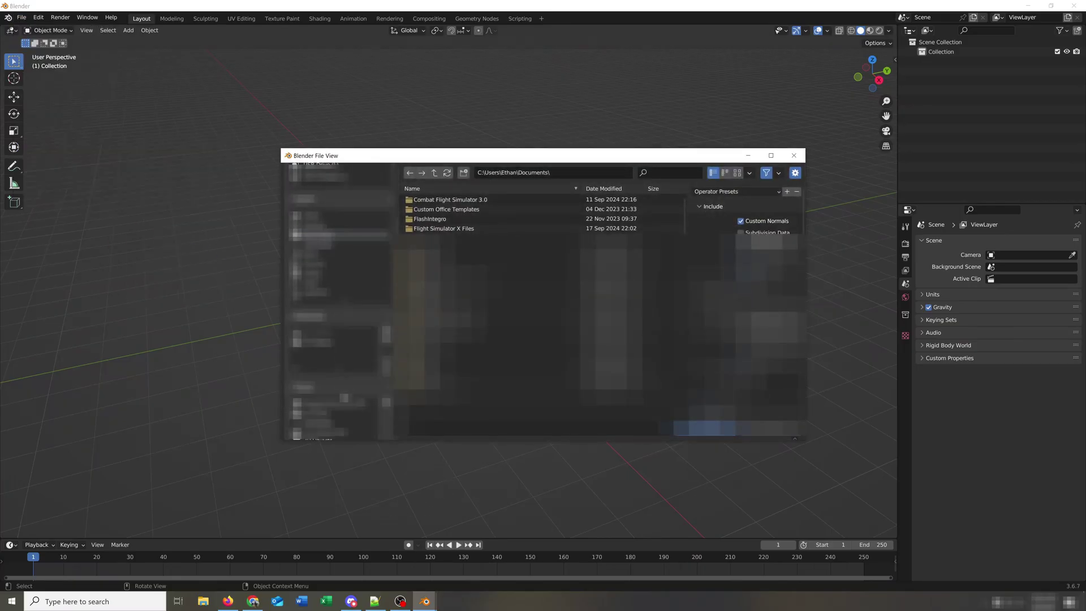
left_click(337, 388)
left_click(460, 219)
left_click(705, 431)
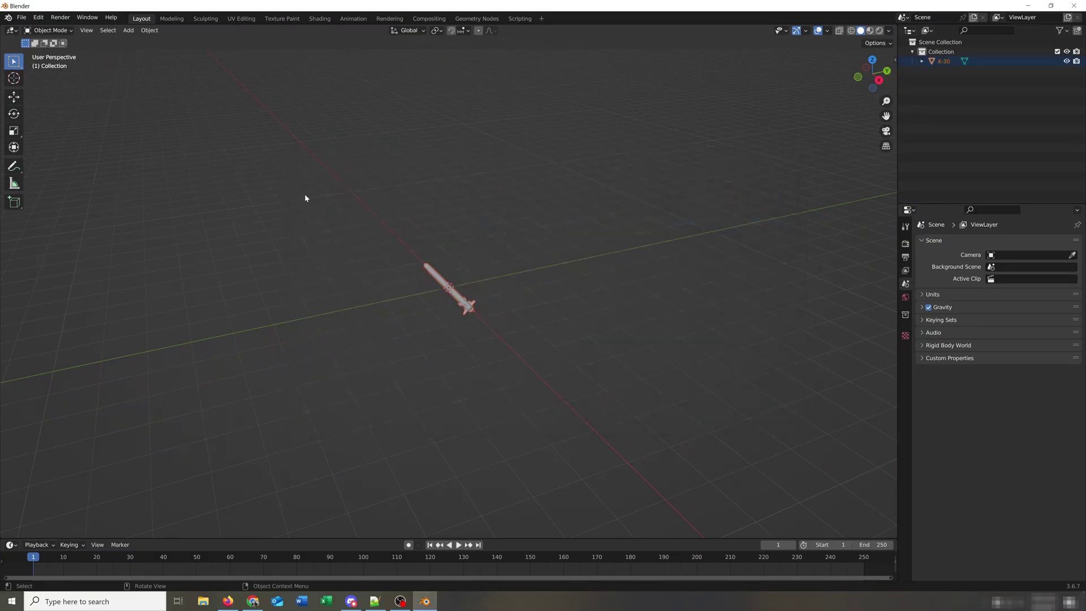
Step: Orbit and zoom the viewport to inspect the missile from several angles
scroll(436, 286, "up", 5)
middle_click_drag(535, 213, 423, 210)
mouse_move(511, 301)
middle_mouse_down()
mouse_move(530, 332)
mouse_move(520, 332)
mouse_move(514, 307)
mouse_move(501, 306)
mouse_move(532, 330)
mouse_move(588, 317)
mouse_move(539, 288)
mouse_move(549, 274)
mouse_move(519, 293)
middle_mouse_up()
scroll(510, 298, "up", 2)
scroll(509, 298, "down", 3)
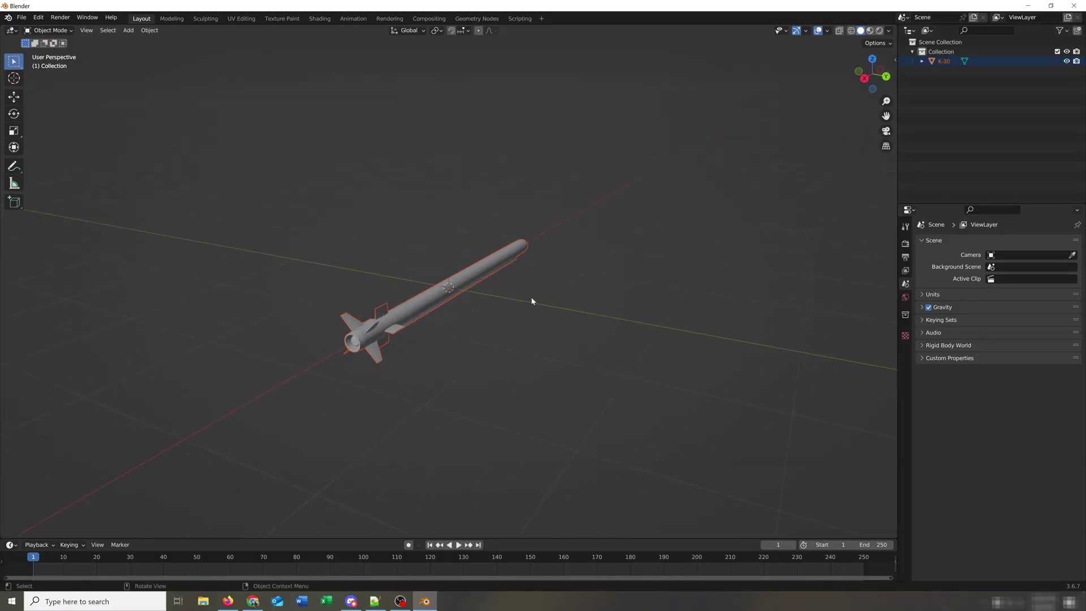
middle_click_drag(532, 300, 497, 305)
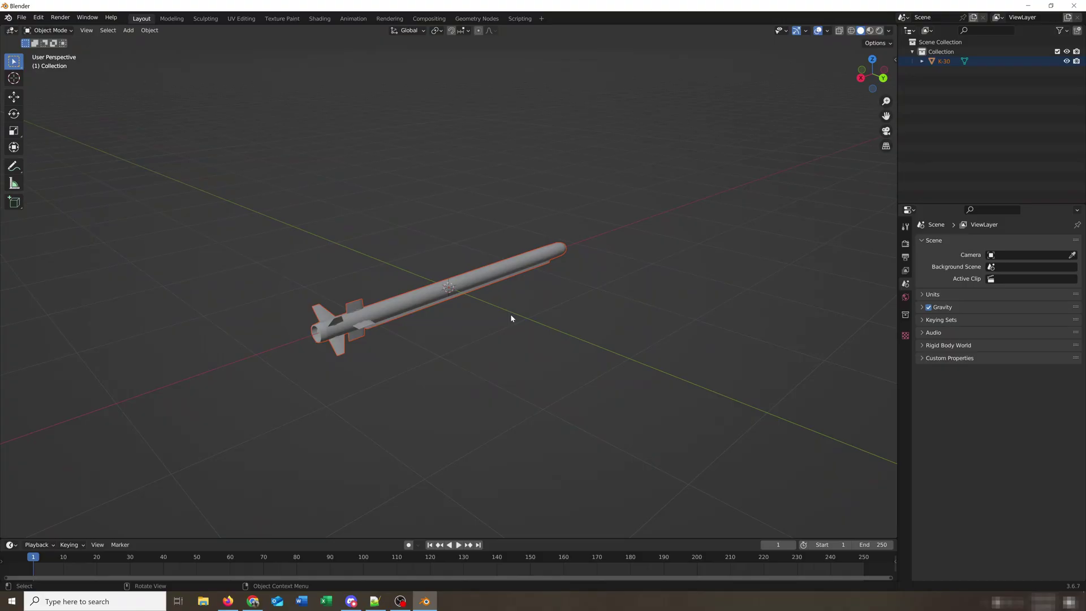
middle_click_drag(654, 313, 628, 294)
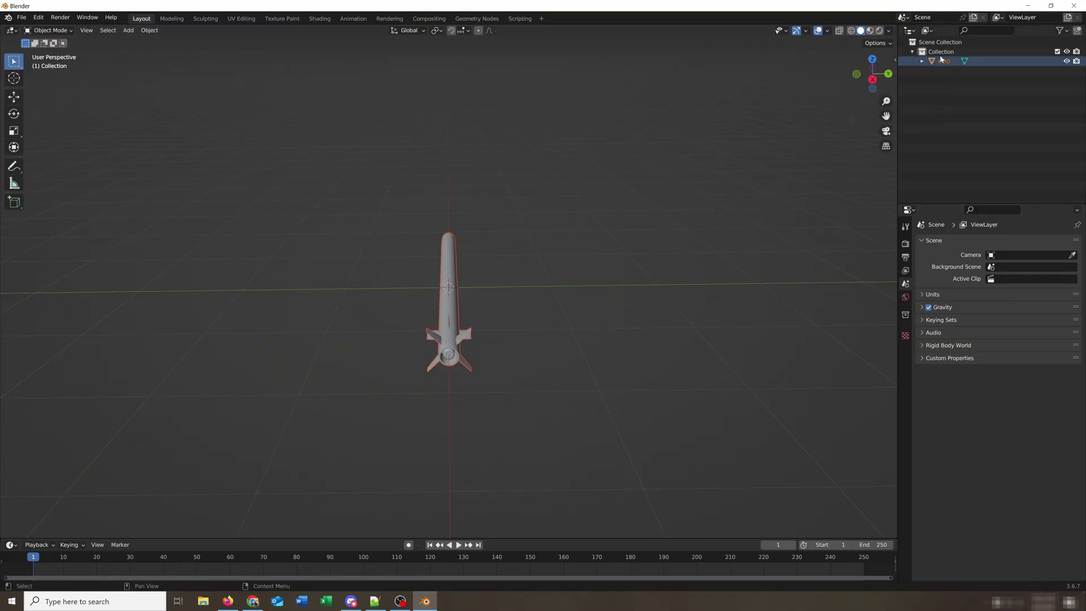
Step: View the missile from the back, then delete it and restore it with Ctrl+Z
left_click(887, 75)
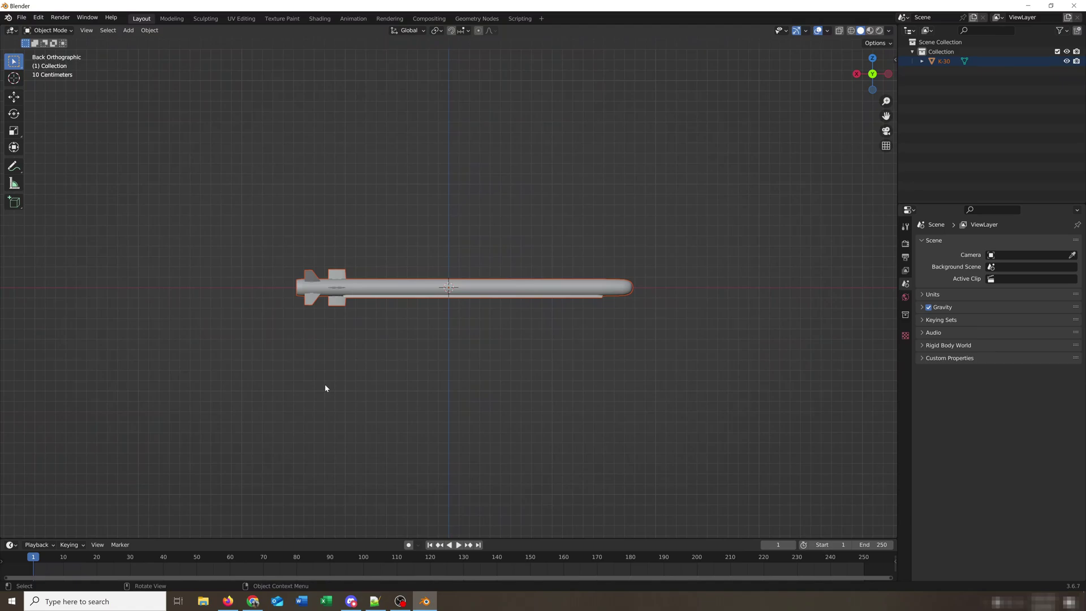
middle_click_drag(358, 346, 431, 380)
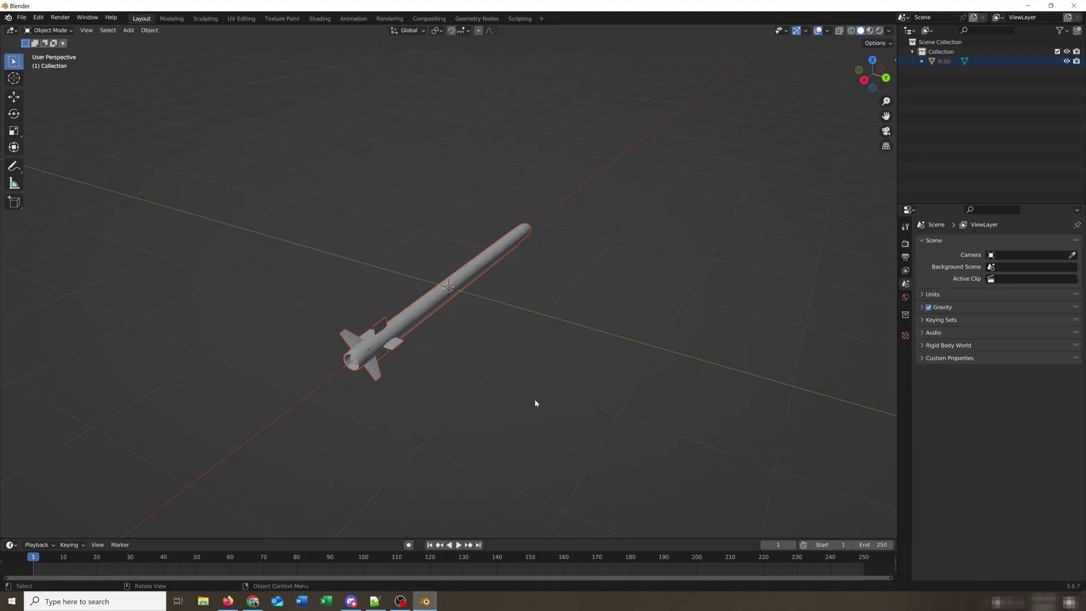
left_click(435, 309)
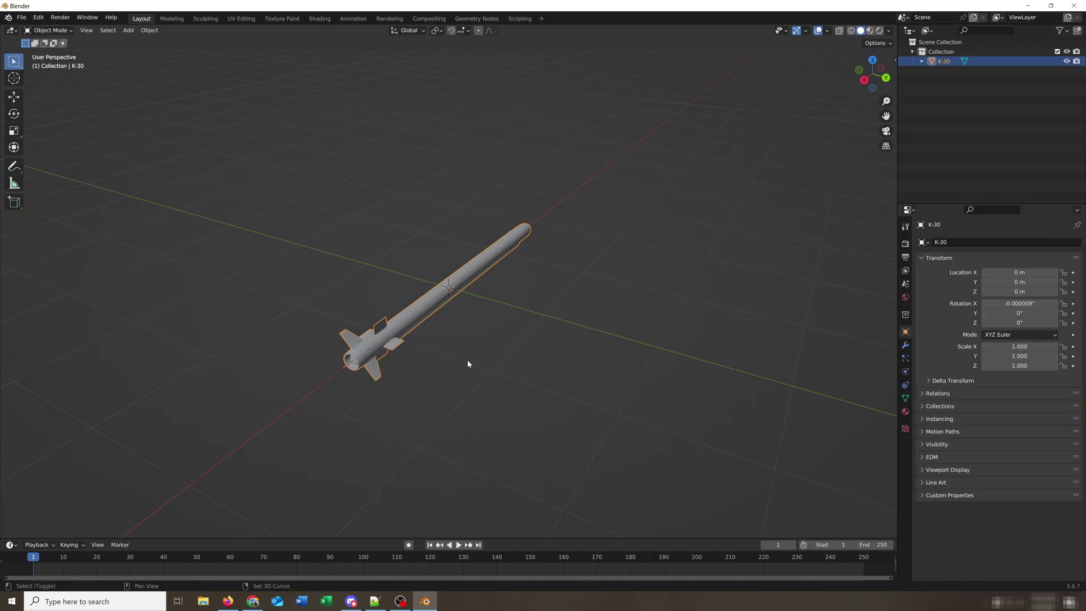
key("Delete")
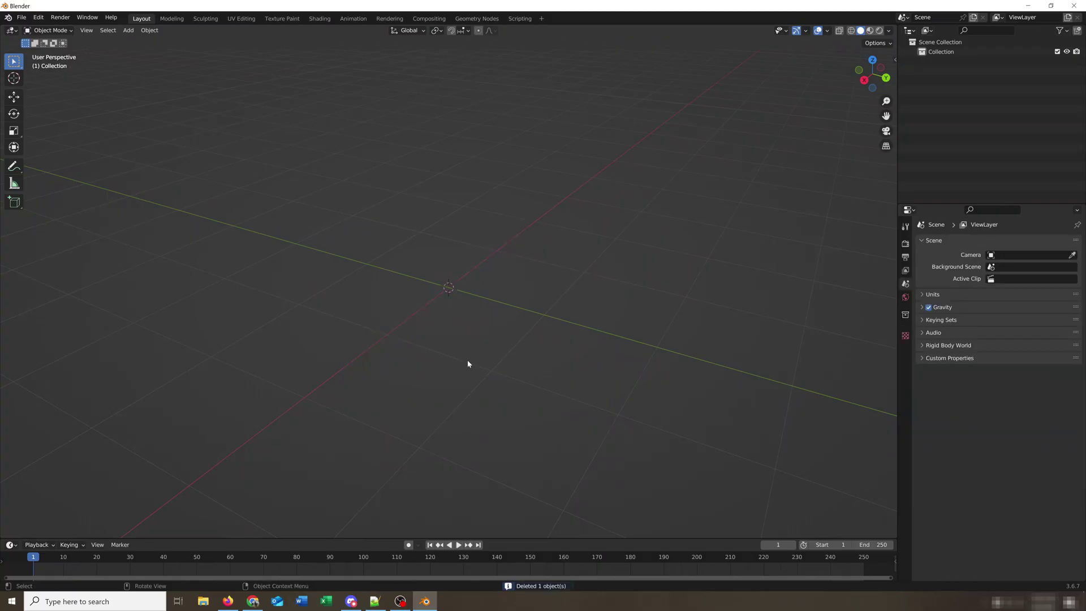
key("ctrl+z")
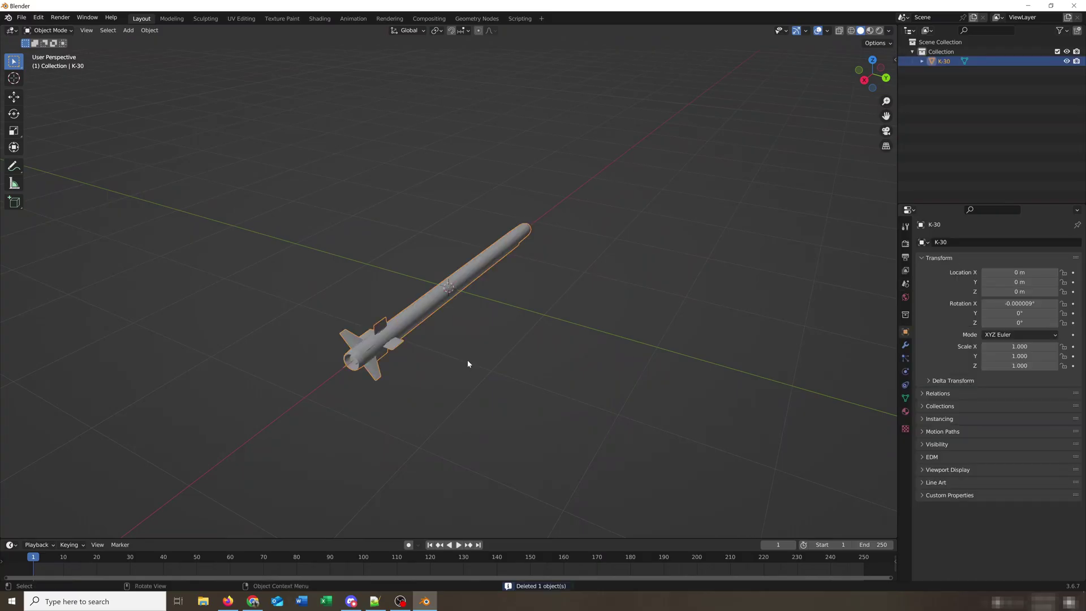
Step: Rotate the K-30 missile by -90° about the global Z axis
left_click(468, 363)
left_click(417, 320)
key("r")
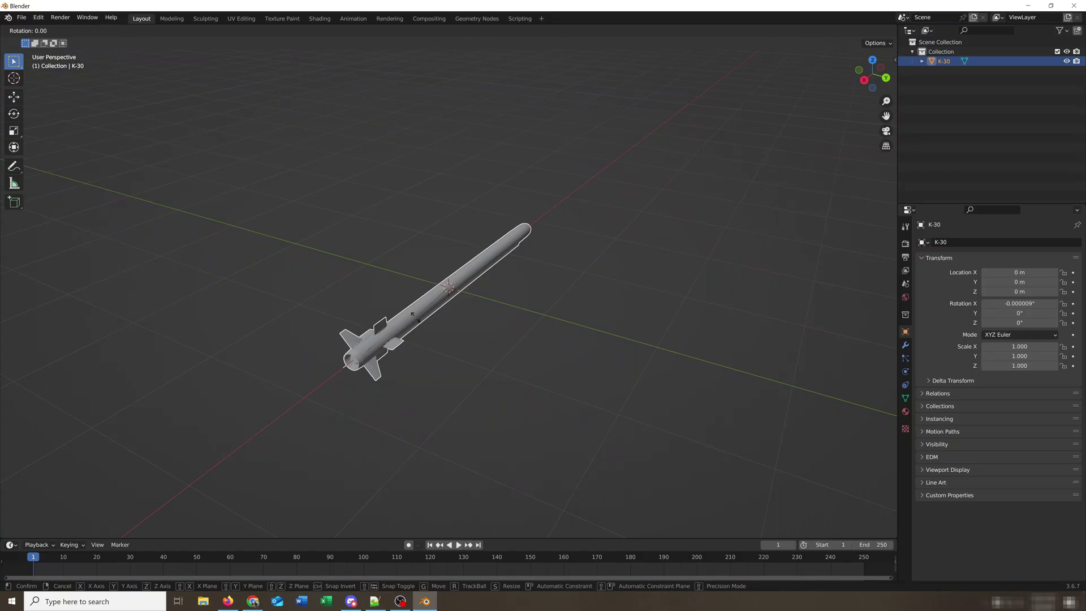
key("z")
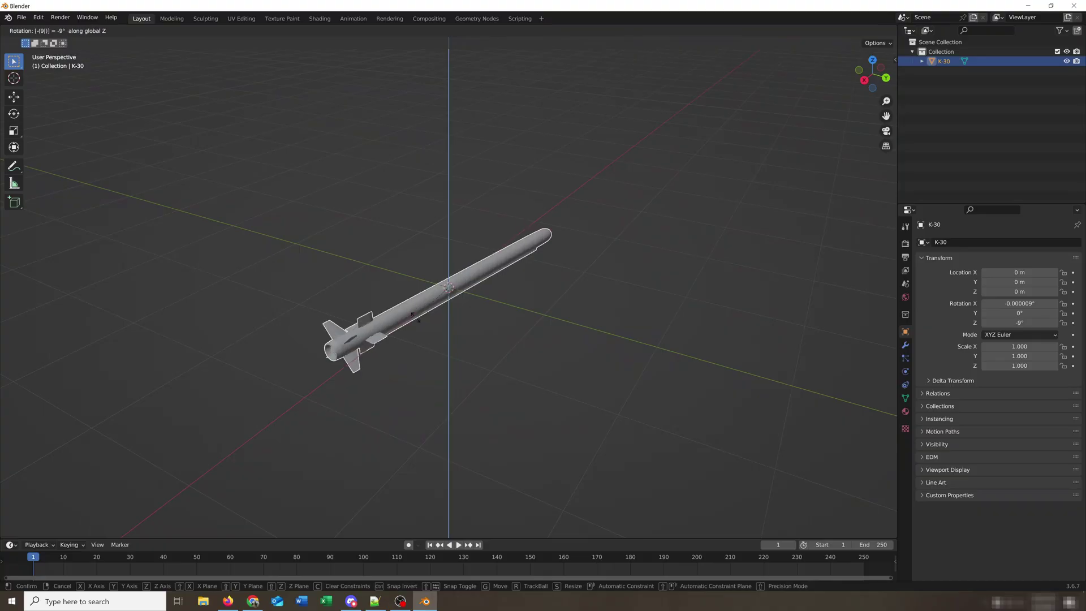
type("-90")
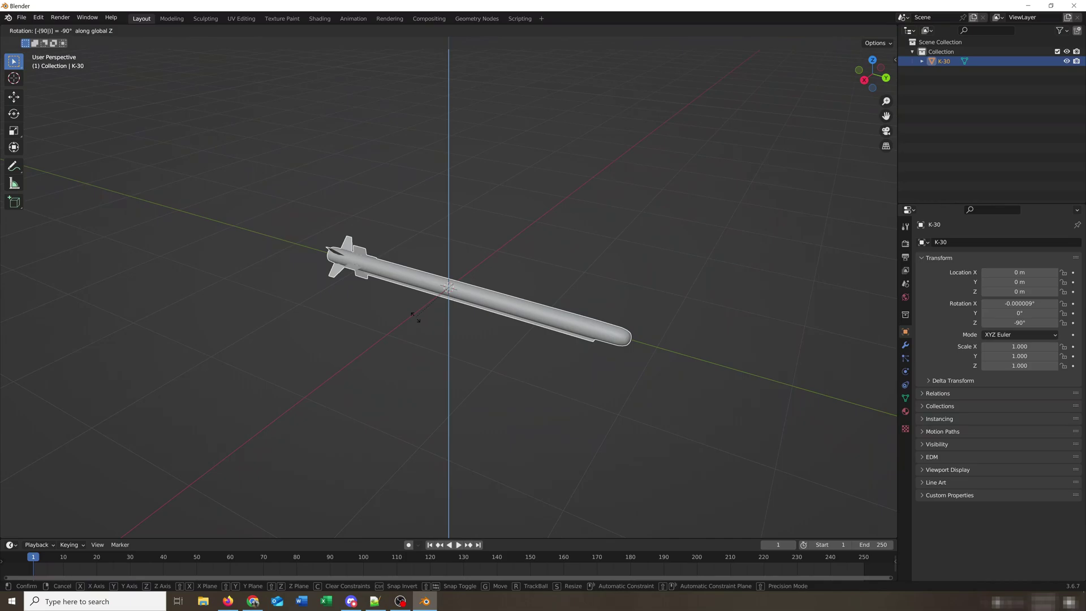
Step: Confirm the -90° Z rotation and set the missile's X rotation to 0
key("Return")
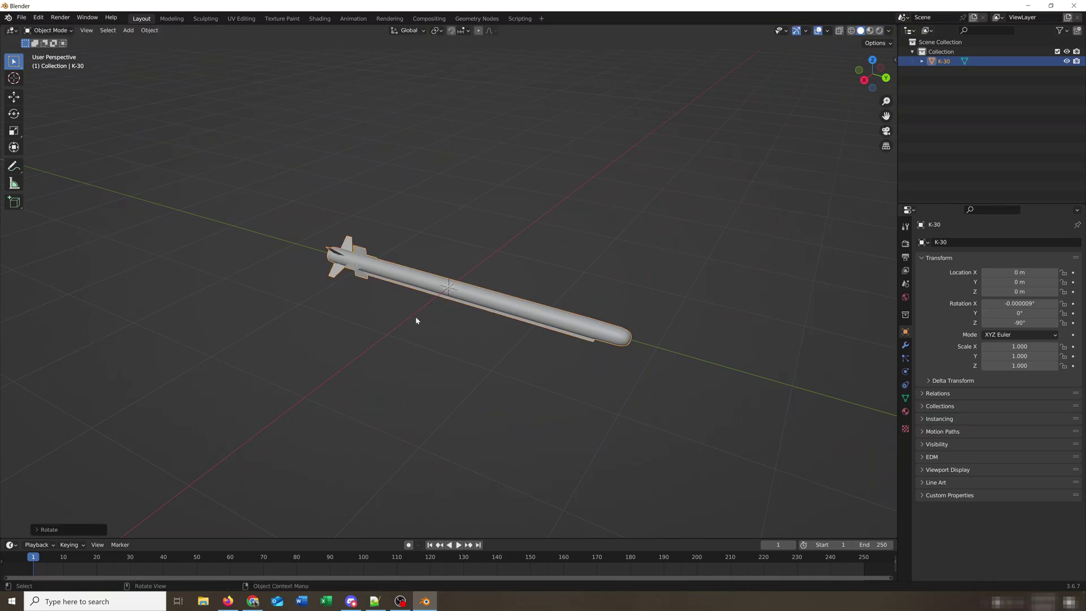
middle_click_drag(530, 267, 500, 304)
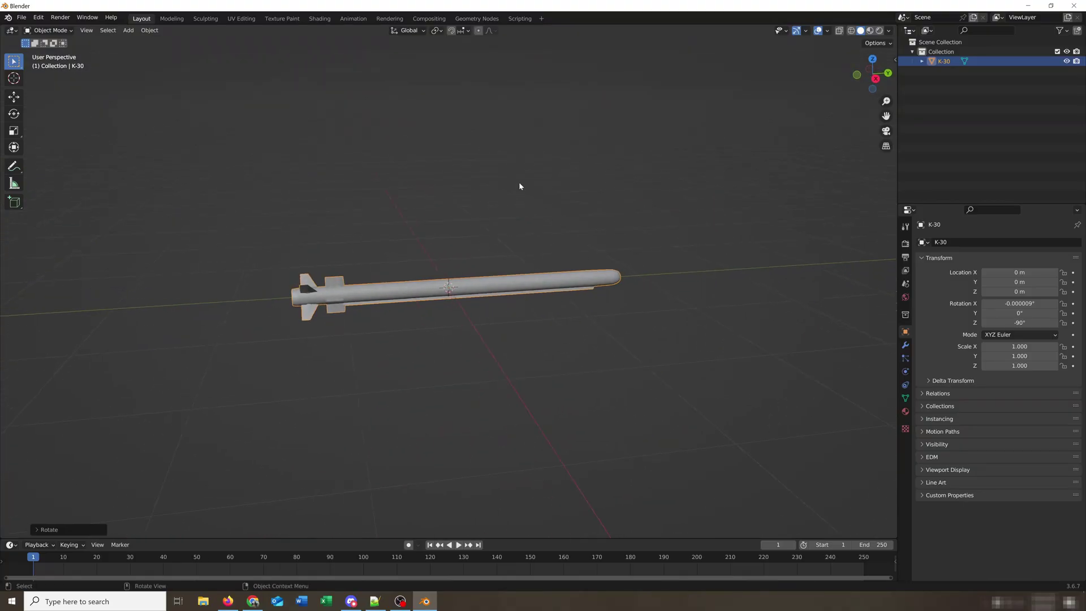
middle_click_drag(519, 183, 495, 186)
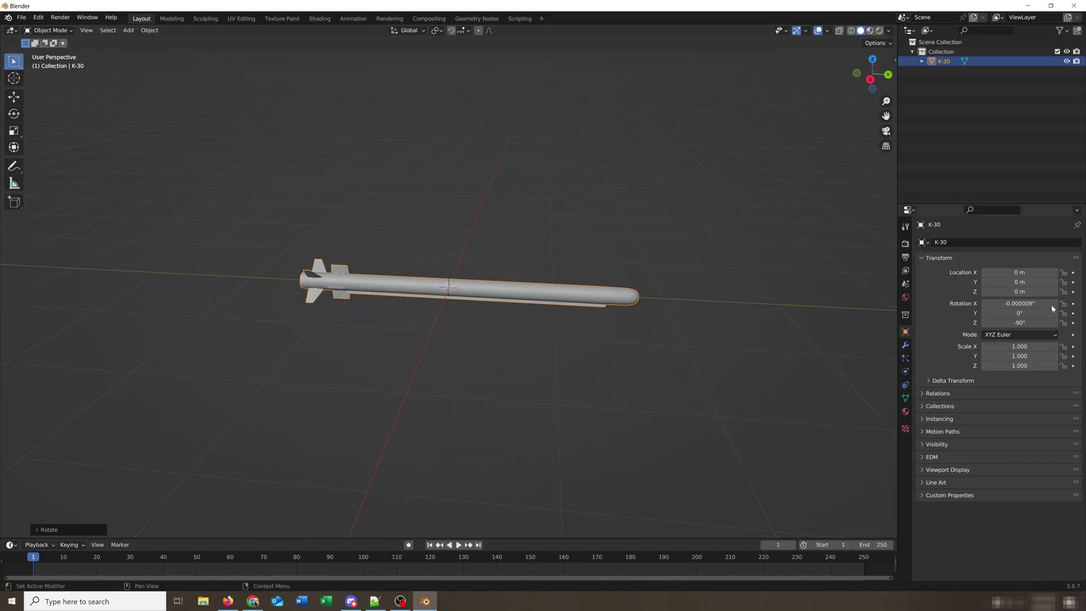
left_click(1020, 323)
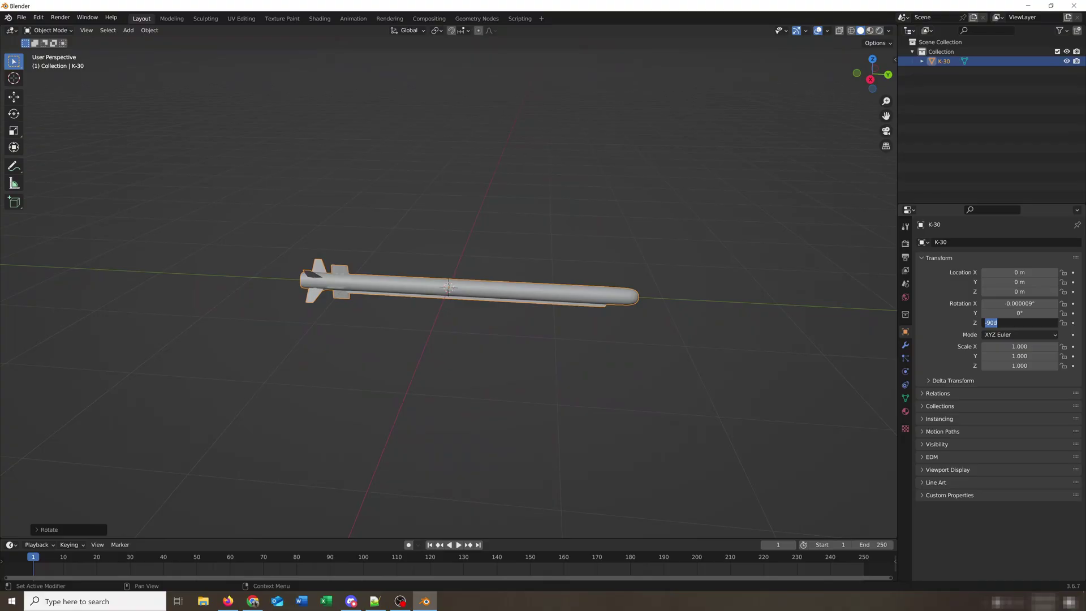
left_click(1019, 303)
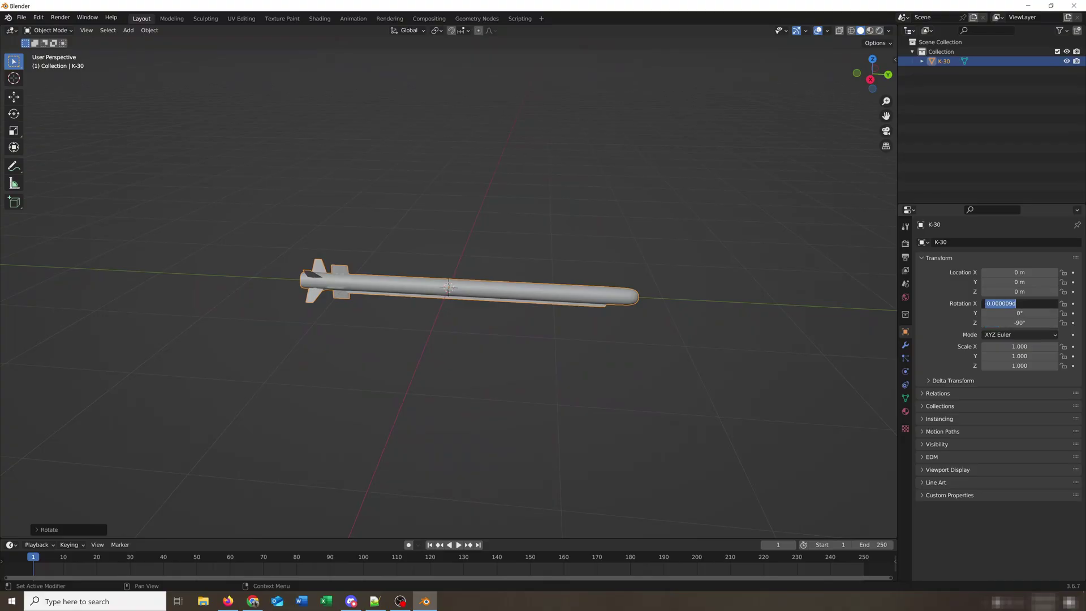
type("0")
key("Return")
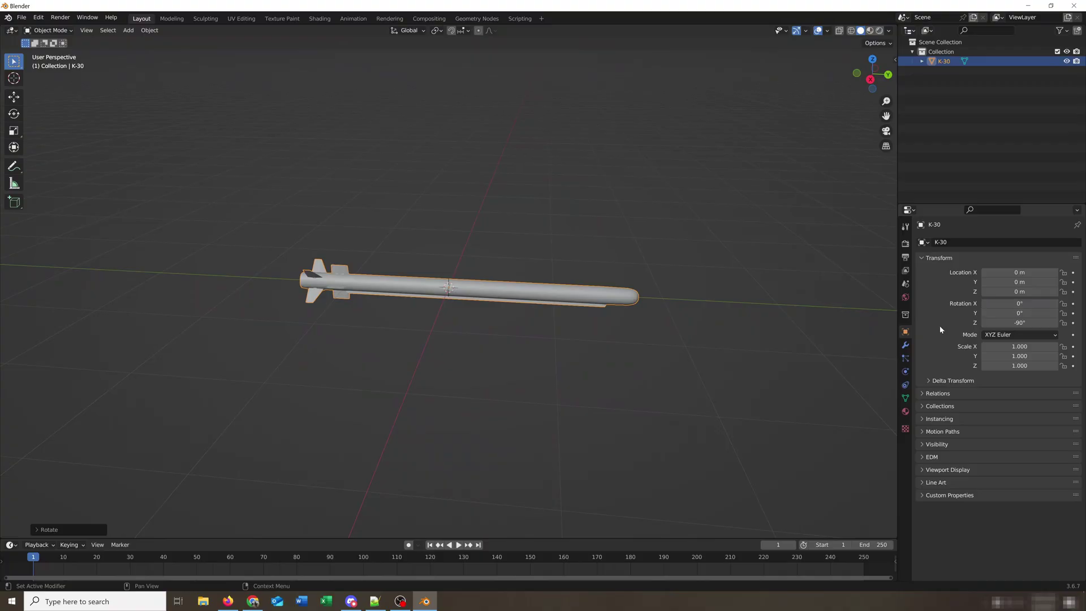
Step: Change the missile's rotation mode to Quaternion (WXYZ)
middle_click_drag(708, 335, 681, 320)
middle_click_drag(310, 336, 218, 334)
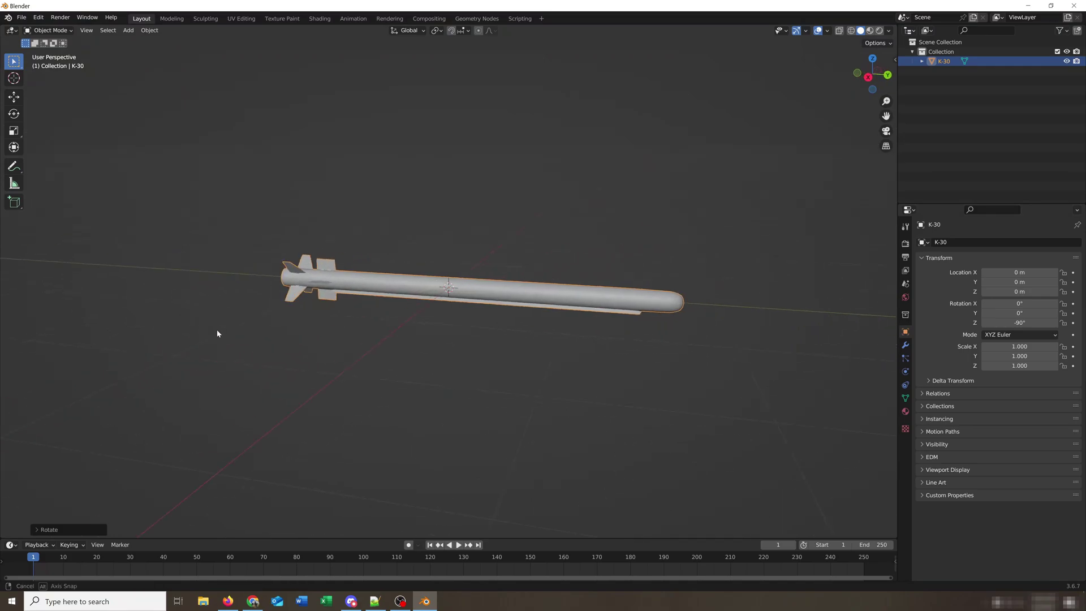
left_click(1000, 335)
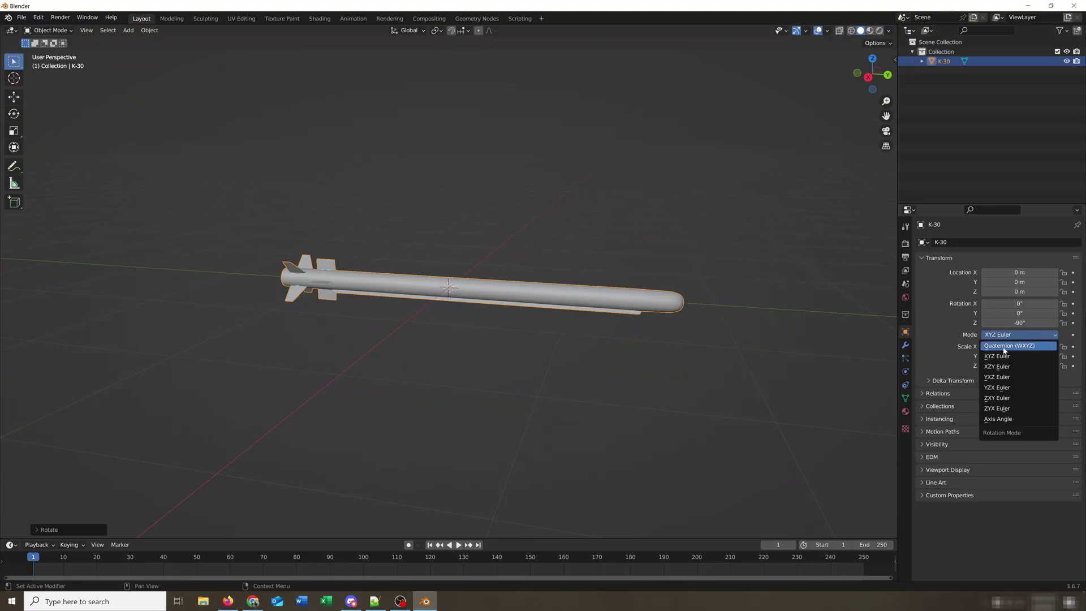
left_click(1004, 346)
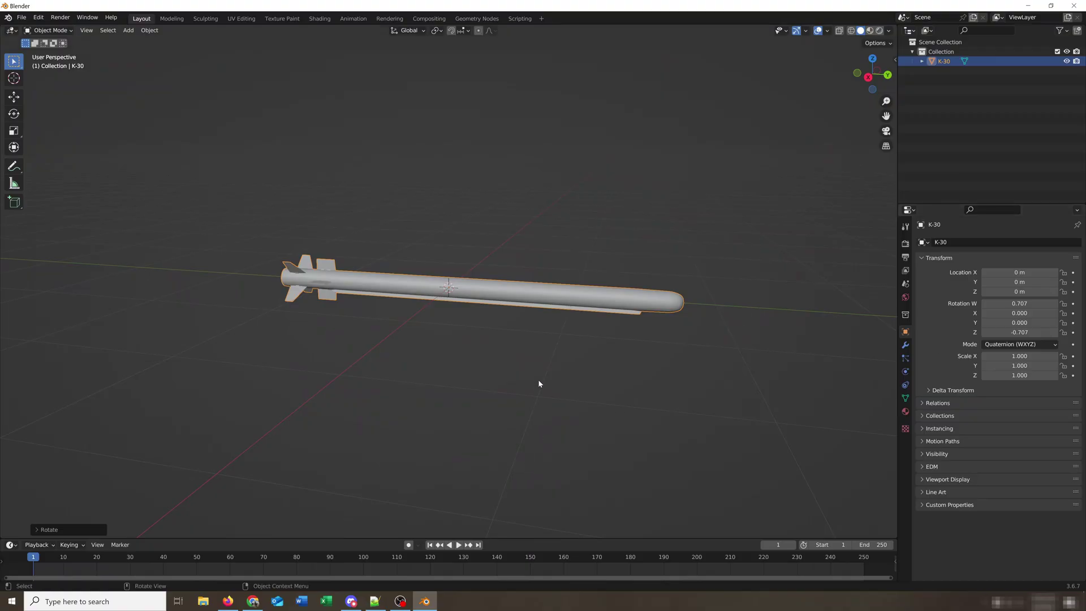
left_click(538, 296)
mouse_move(539, 279)
middle_mouse_down()
mouse_move(567, 289)
mouse_move(529, 273)
mouse_move(530, 292)
middle_mouse_up()
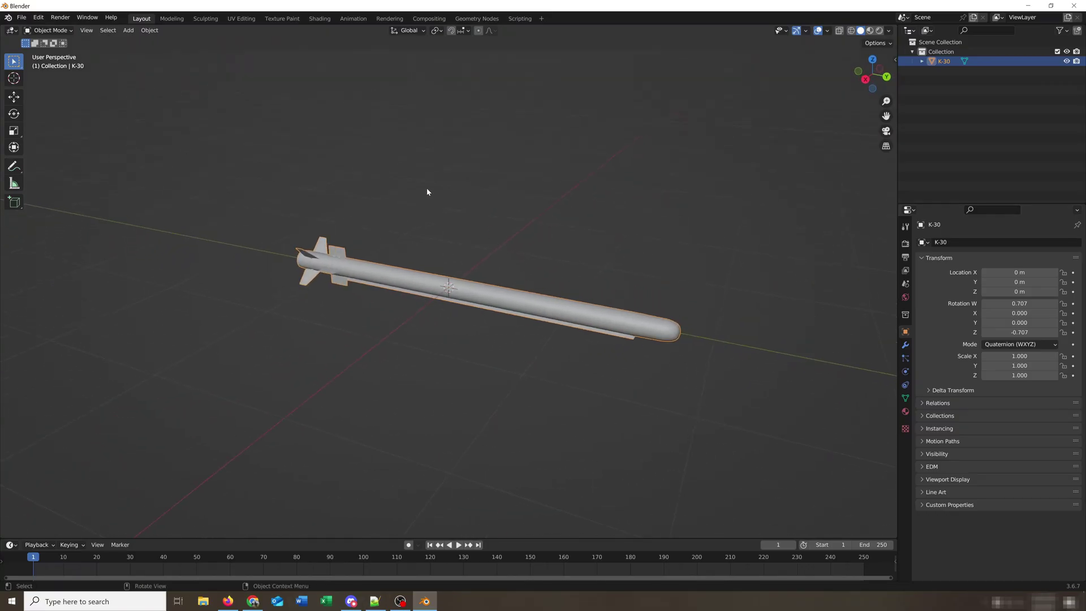
Step: Apply All Transforms to the K-30 from the Object > Apply menu
left_click(151, 32)
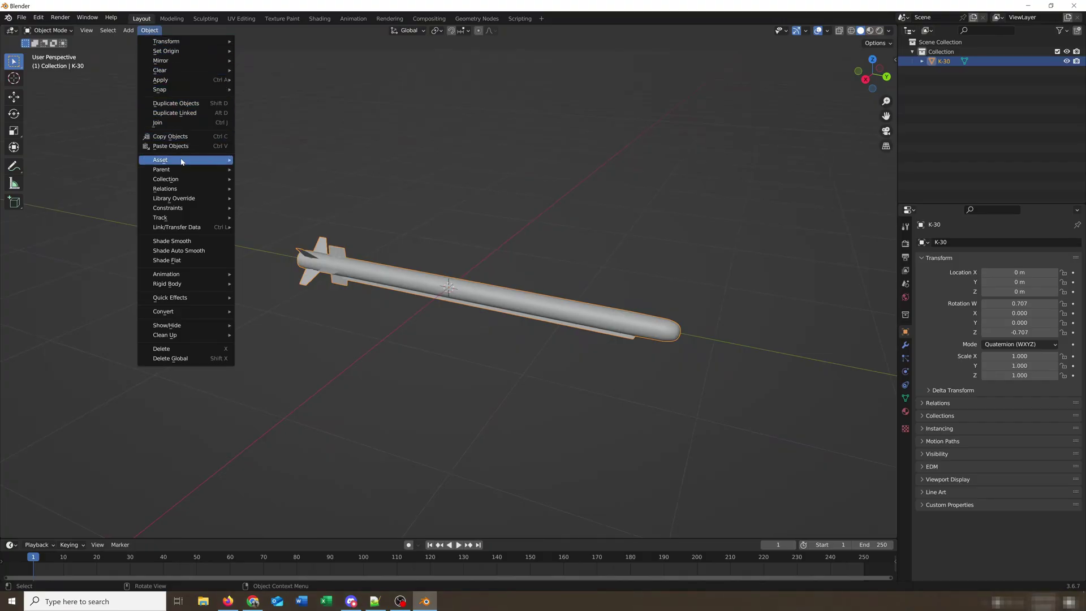
left_click(151, 31)
mouse_move(181, 79)
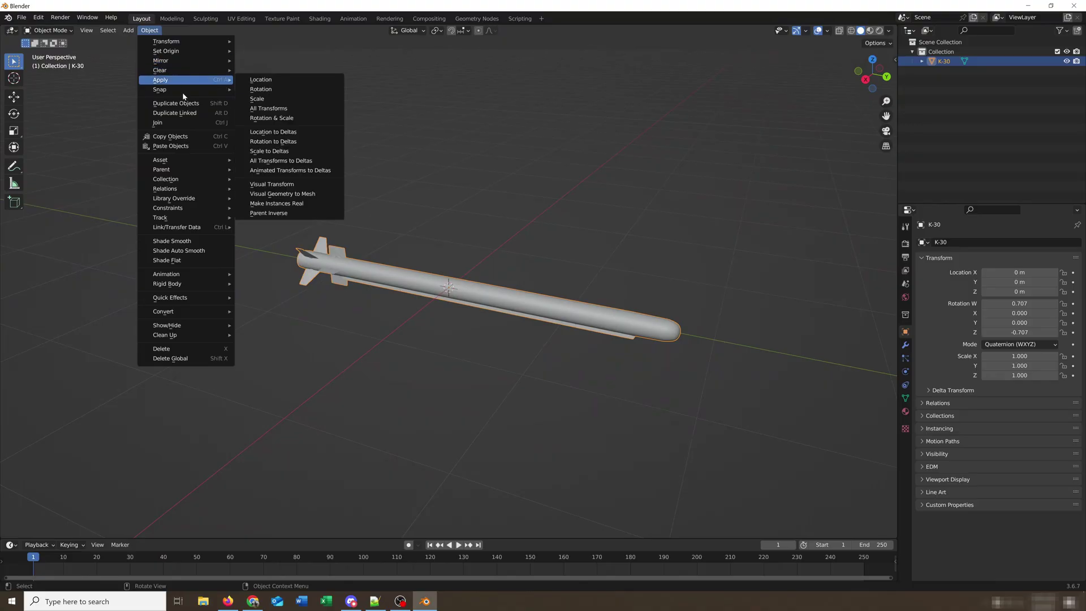
left_click(278, 109)
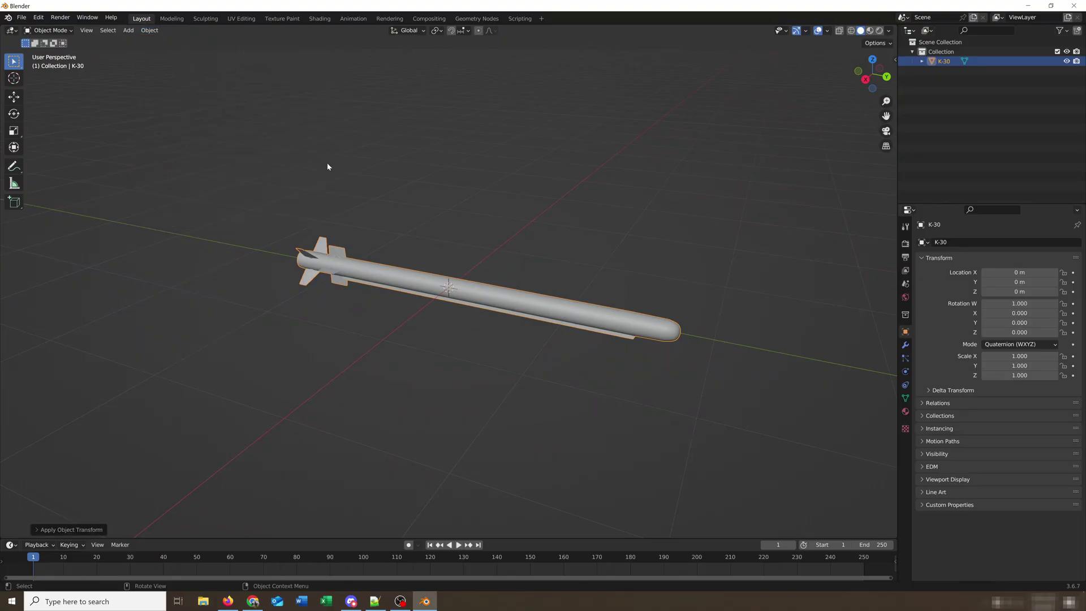
left_click(466, 433)
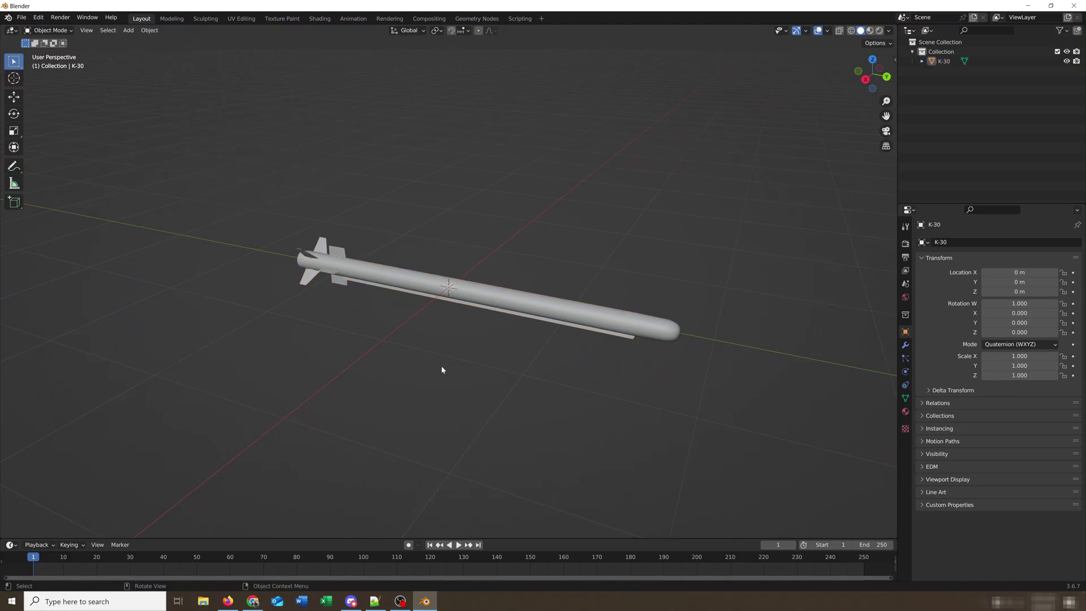
middle_click_drag(444, 369, 467, 369)
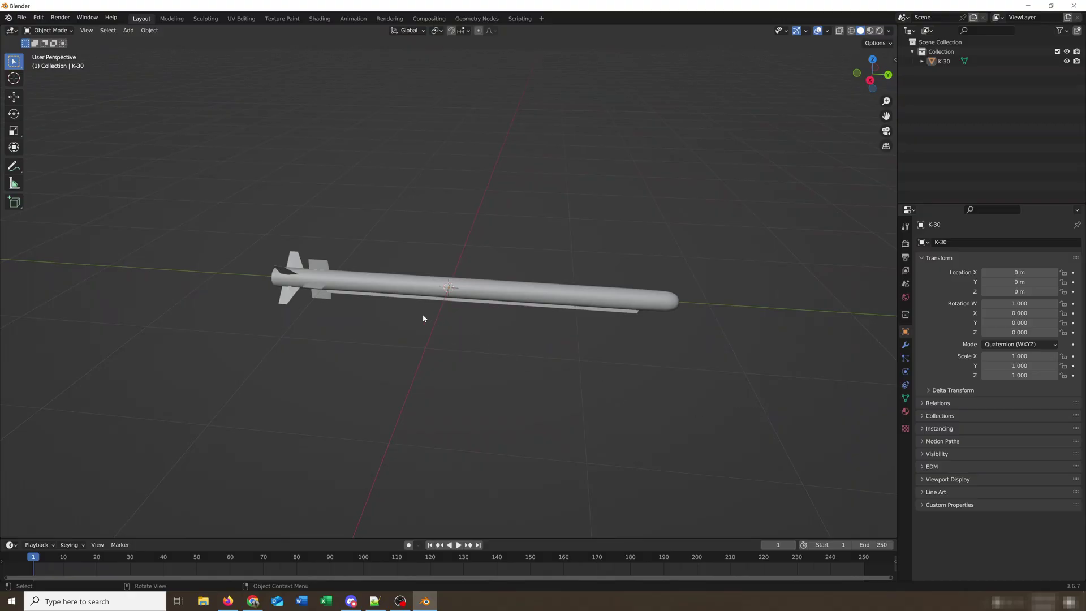
scroll(410, 340, "up", 1)
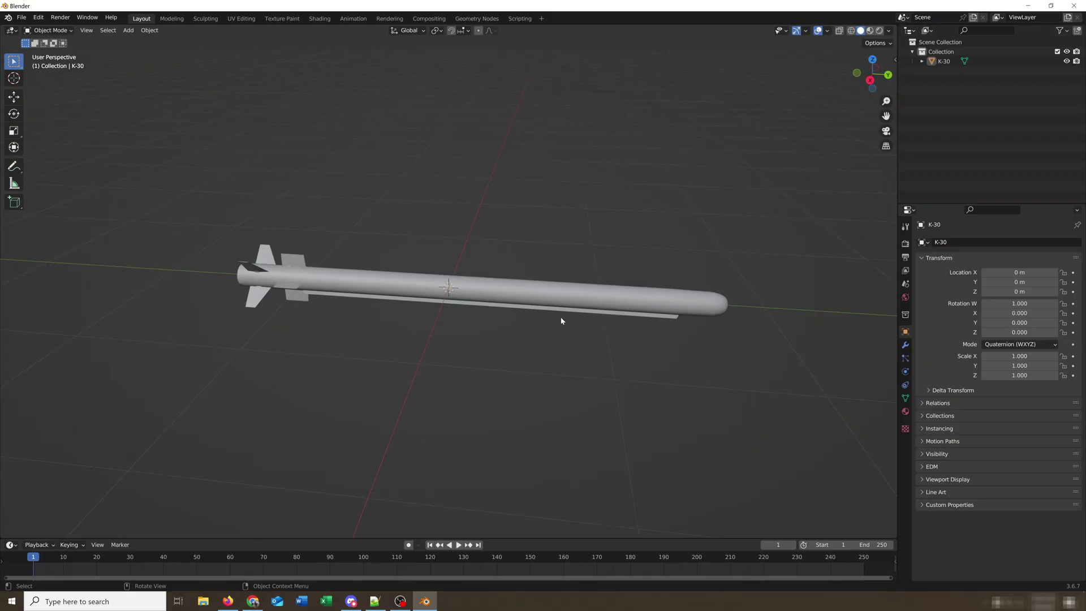
Step: Select the K-30 missile and show its Object properties tab
left_click(580, 300)
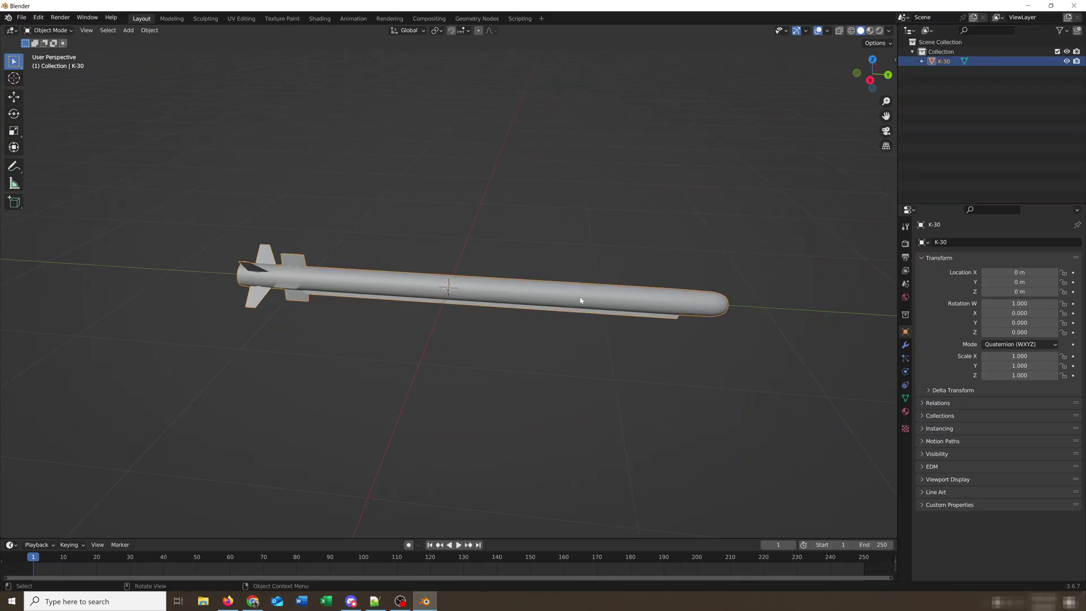
left_click(905, 411)
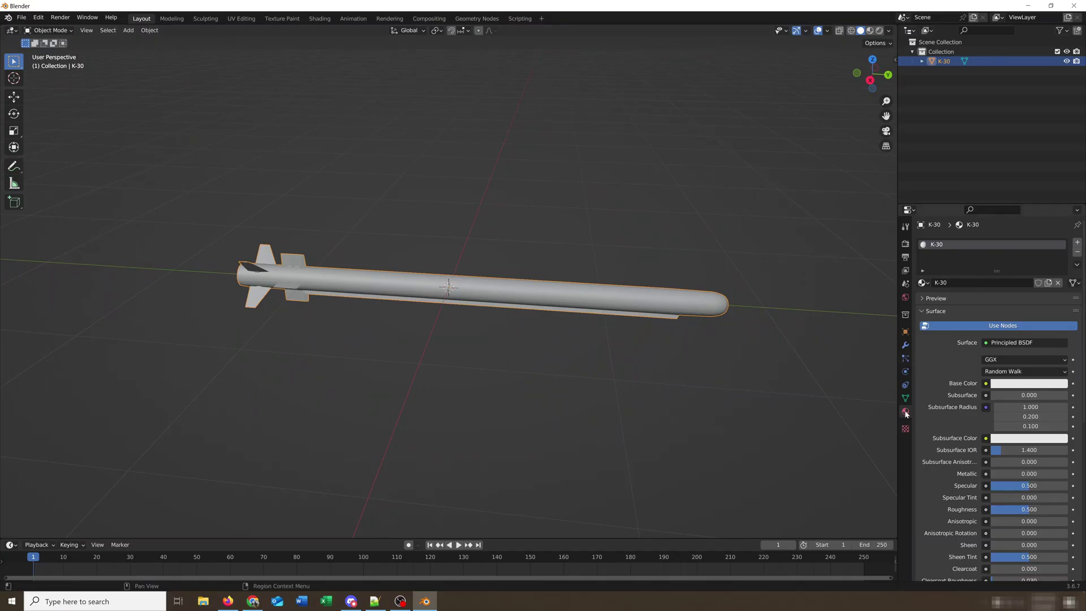
left_click(905, 332)
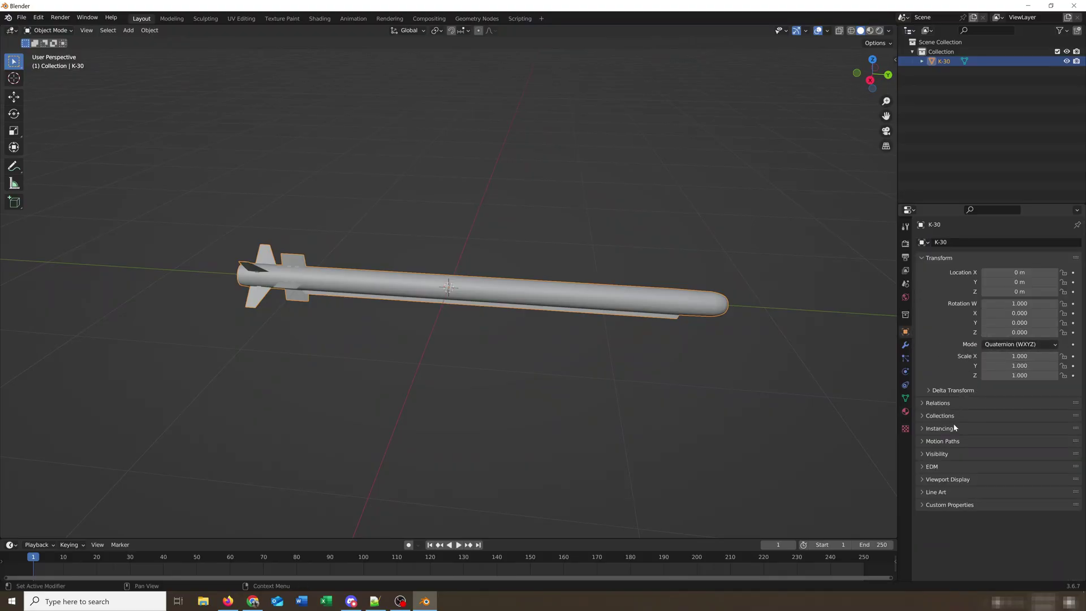
Step: Expand the EDM panel, set RenderType to RenderNode, and scroll to the diffuse texture filename
left_click(934, 467)
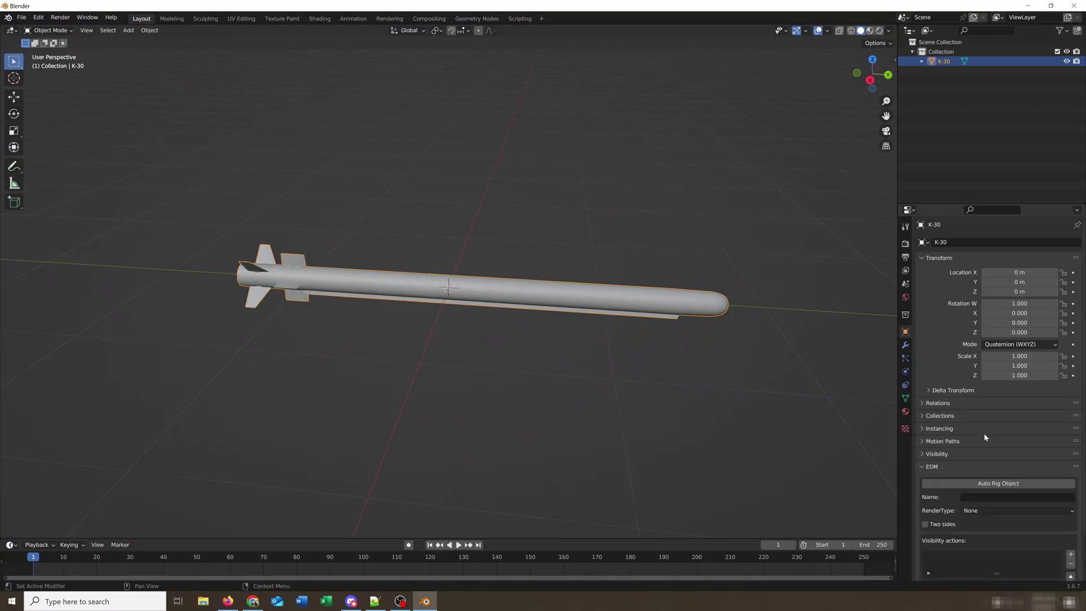
scroll(985, 433, "down", 3)
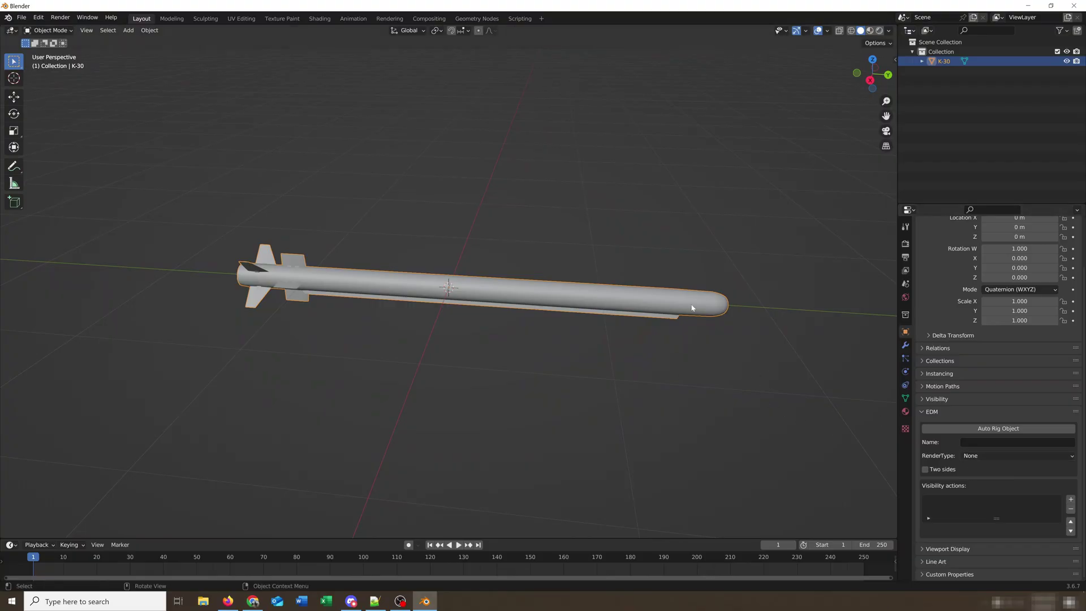
left_click(1005, 458)
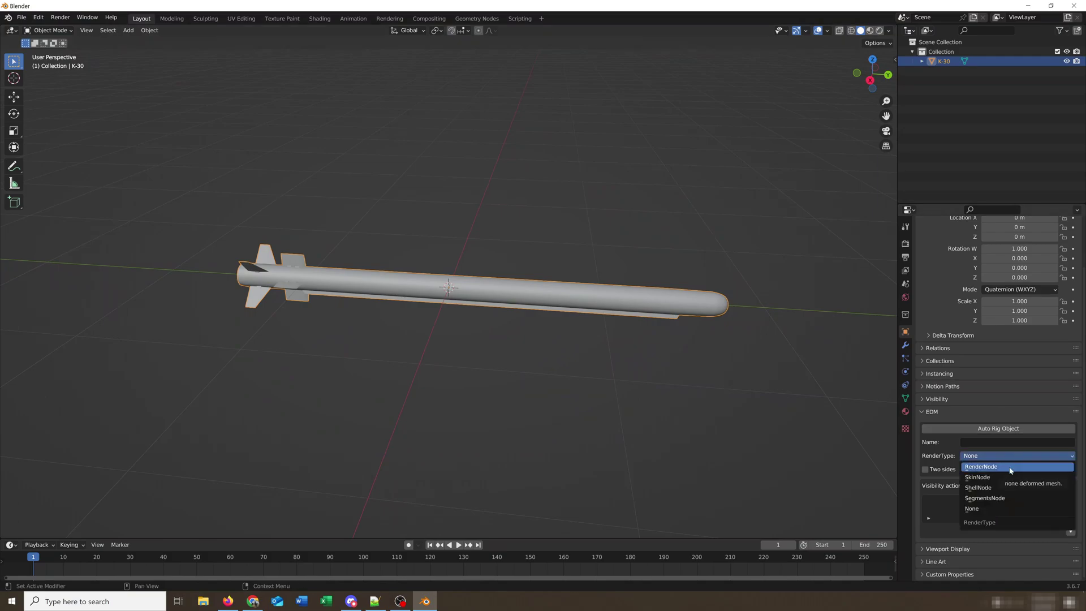
left_click(1011, 468)
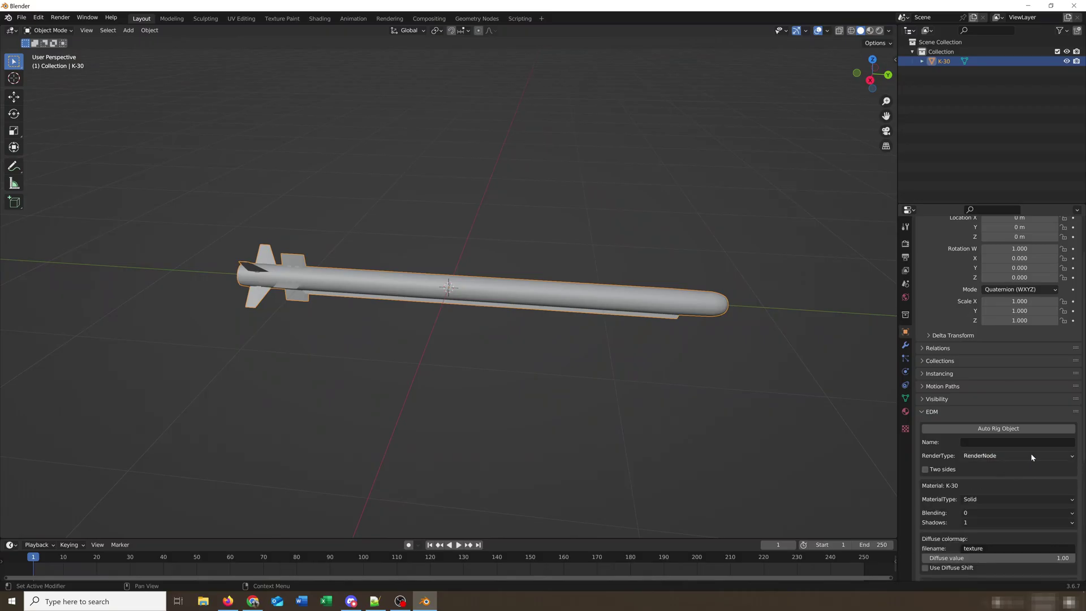
left_click(1027, 455)
left_click(1032, 457)
scroll(1028, 490, "down", 1)
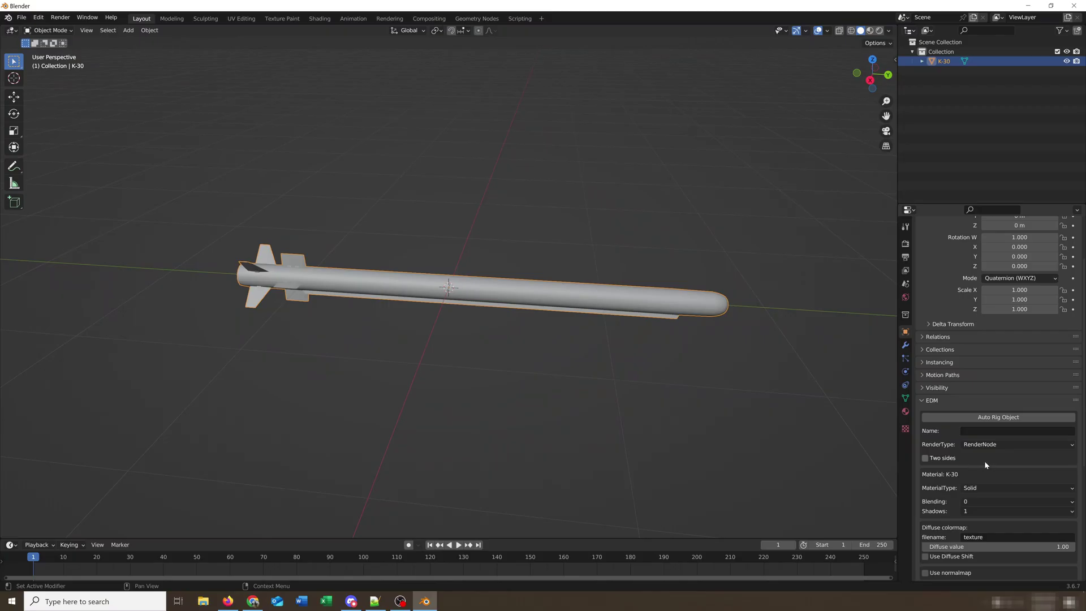
scroll(926, 457, "down", 1)
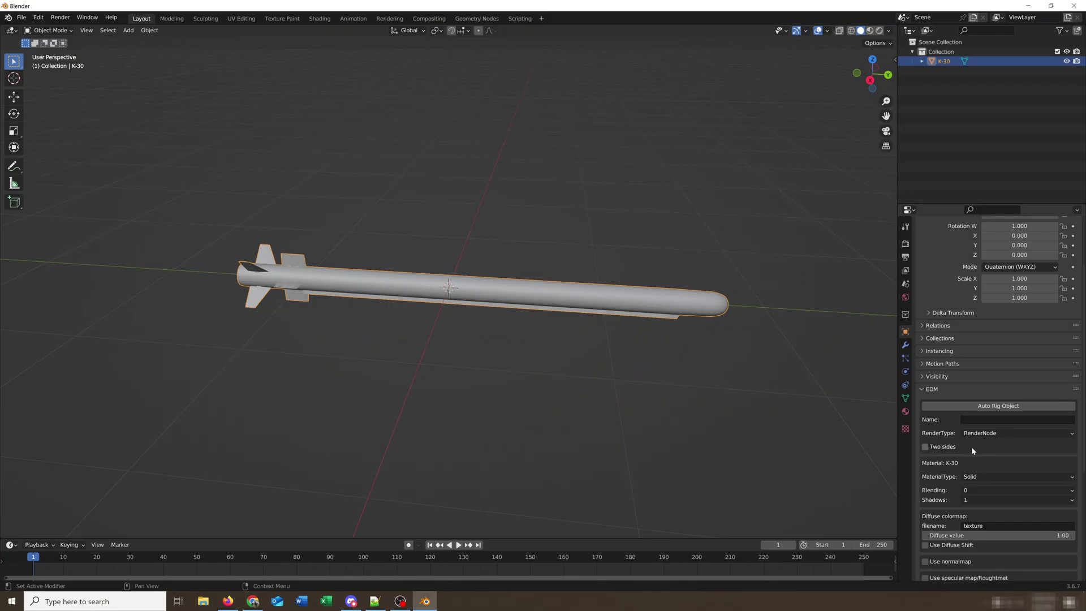
scroll(1012, 467, "down", 3)
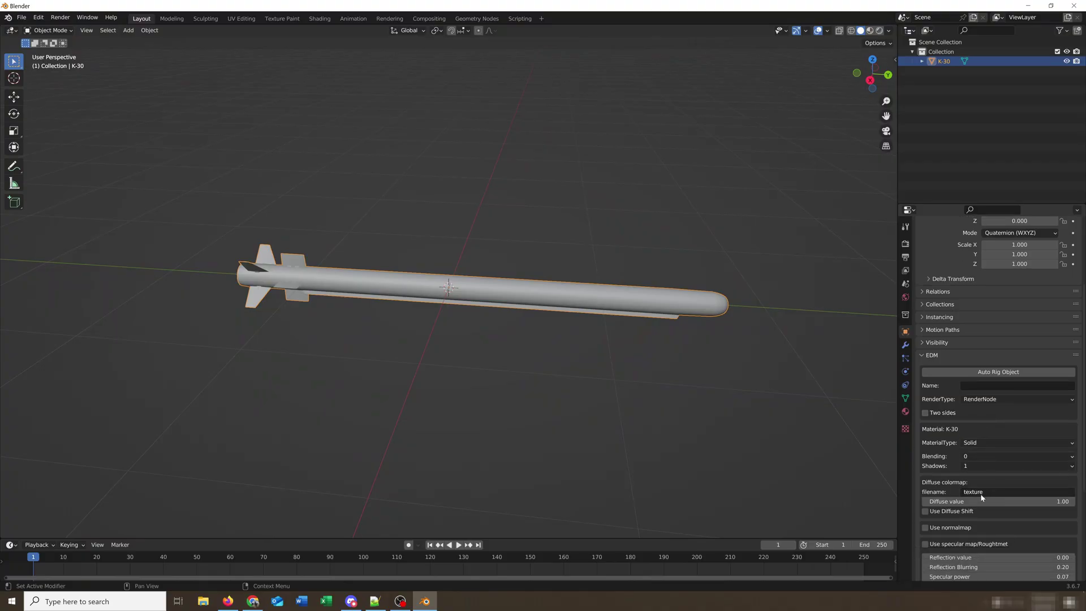
scroll(995, 487, "down", 3)
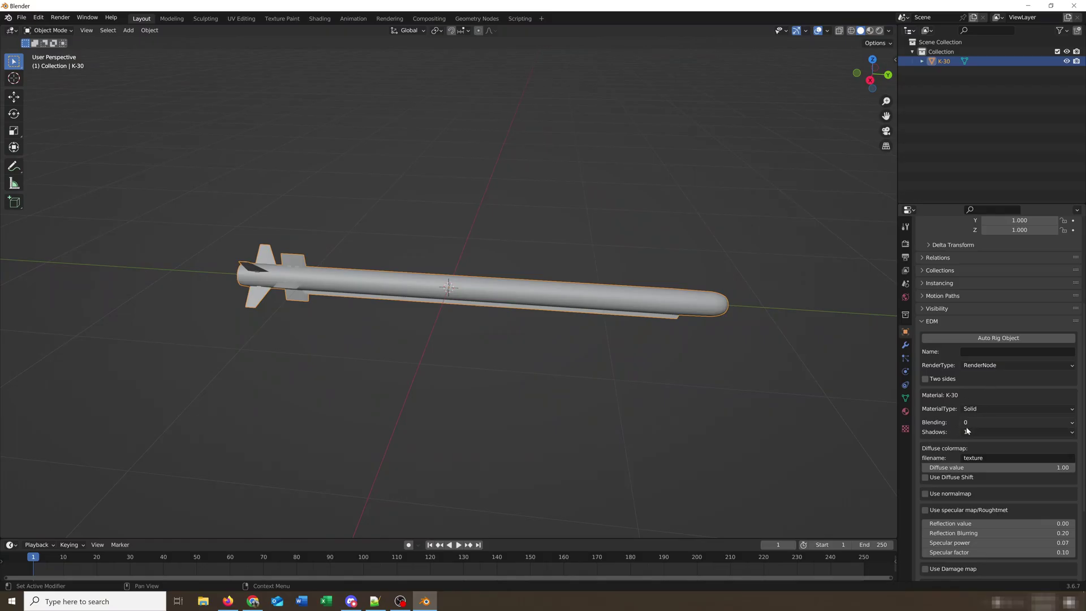
left_click(979, 458)
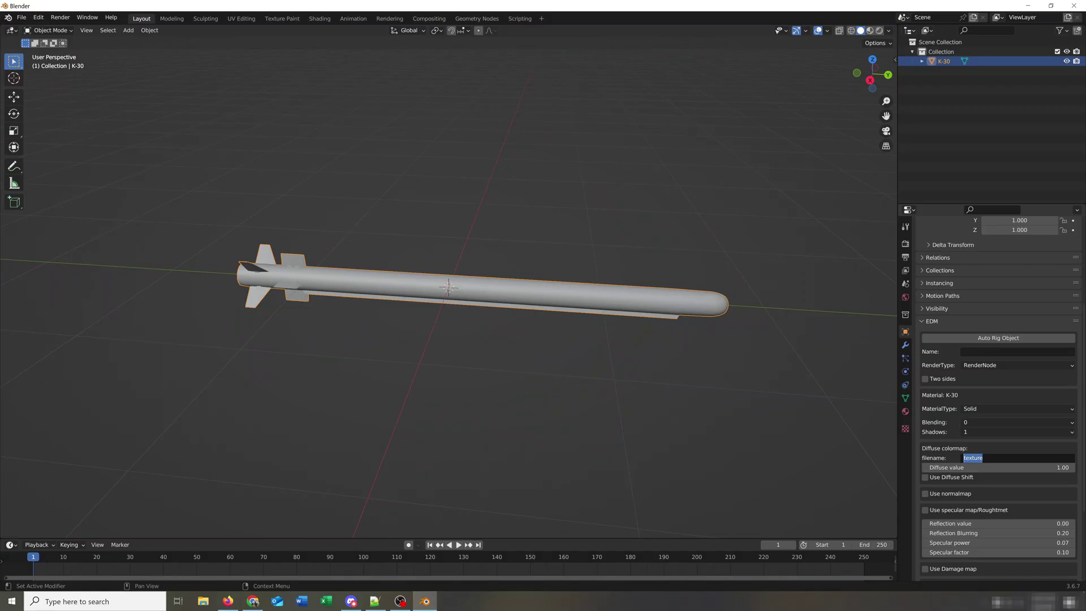
Step: Enable the normal map (texture_normal) and the specular map in the EDM material
key("Return")
left_click(928, 495)
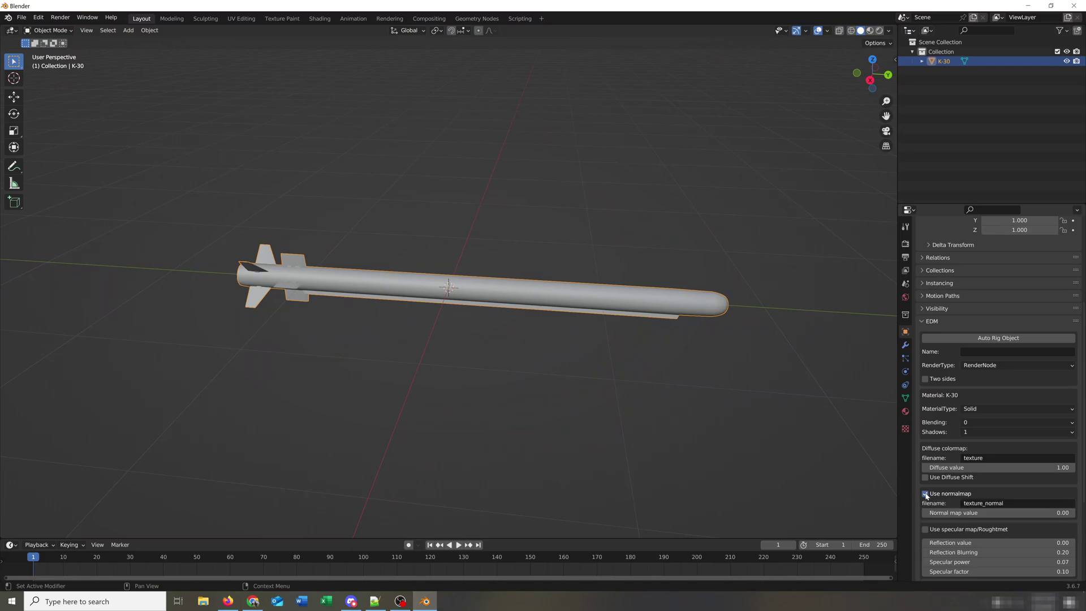
left_click(997, 502)
key("End")
key("Return")
left_click(926, 530)
scroll(1000, 523, "down", 1)
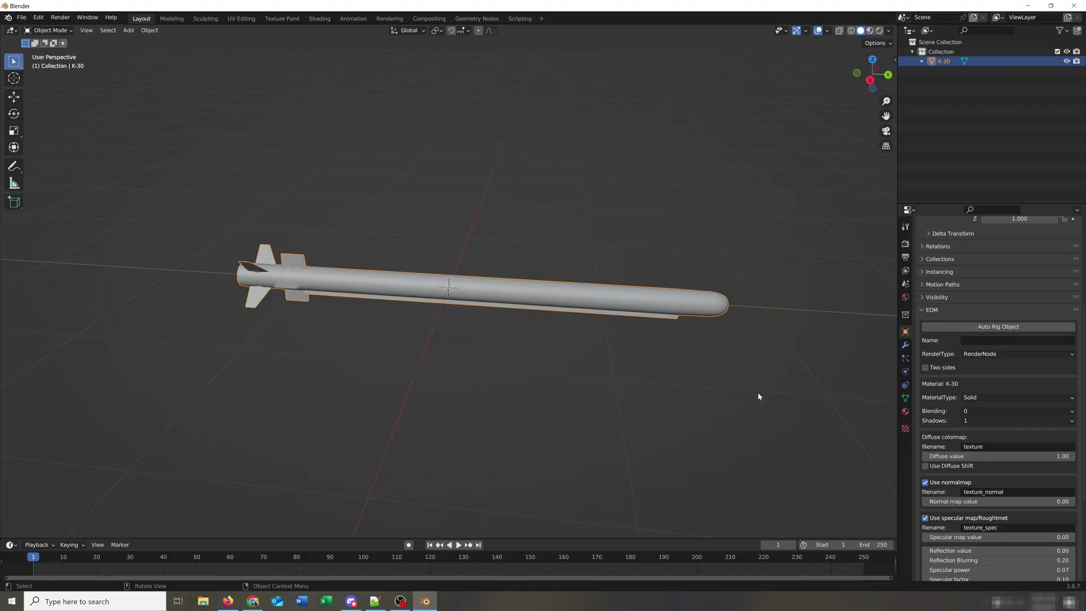
Step: Check the specular, normal and diffuse filenames, leave them unchanged, and deselect the missile
left_click(979, 526)
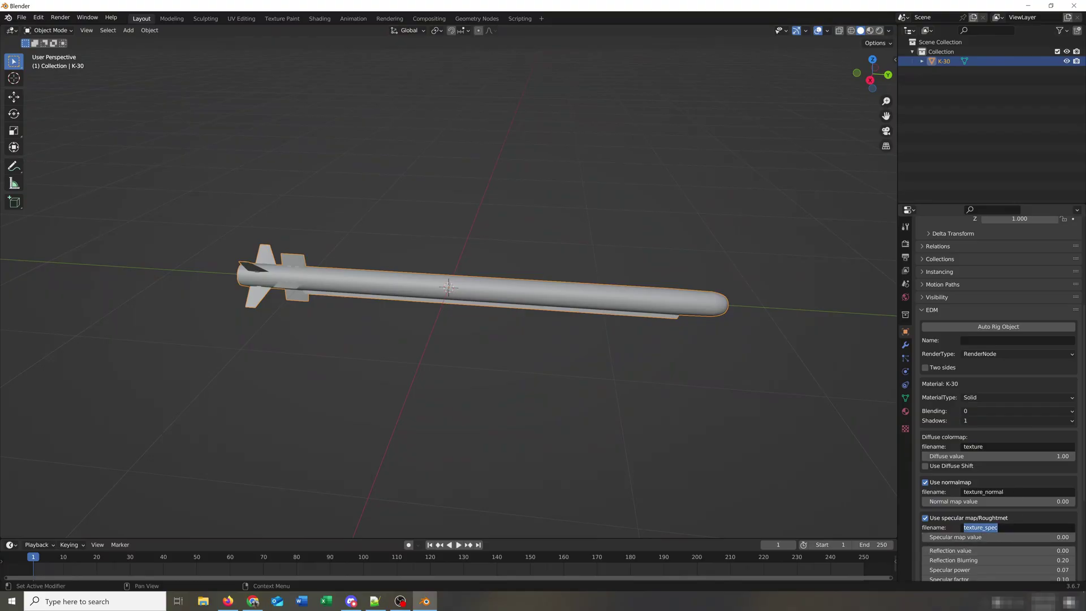
left_click(990, 492)
left_click(974, 447)
left_click(982, 447)
double_click(982, 447)
left_click_drag(984, 447, 963, 447)
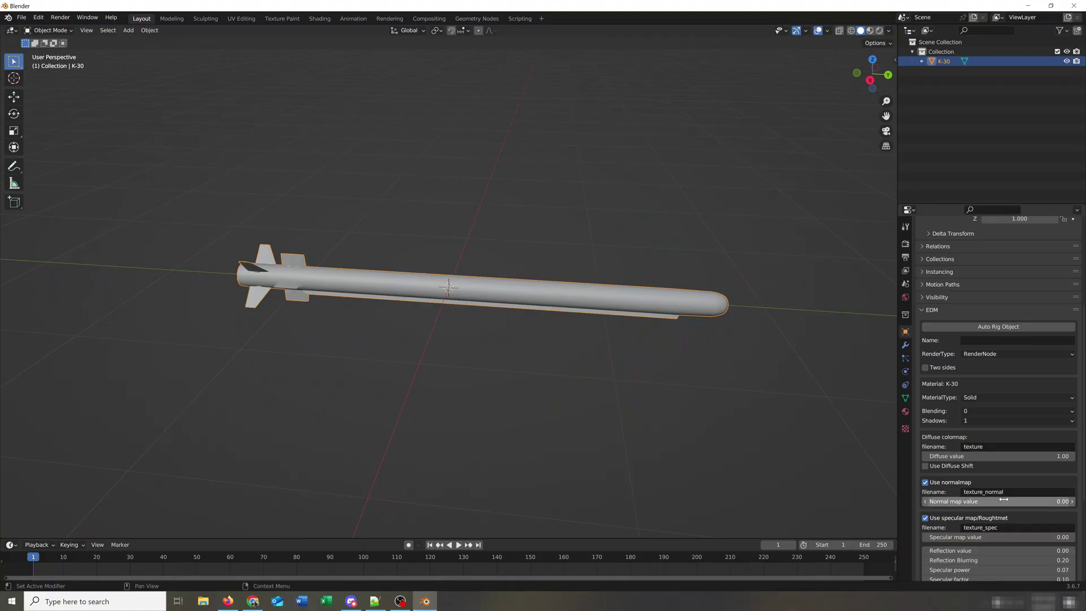
left_click(983, 491)
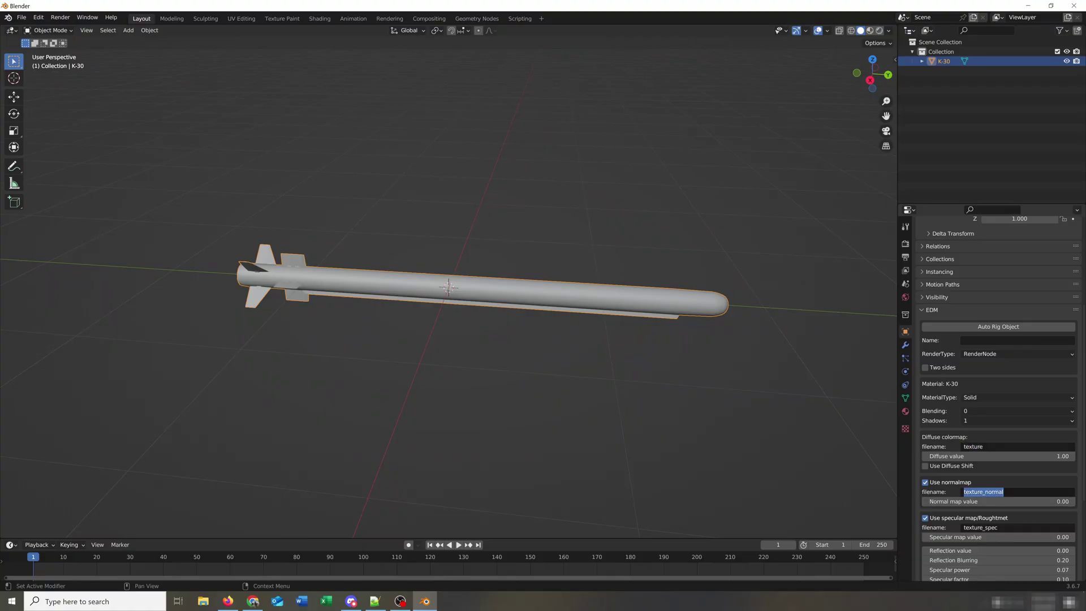
key("Return")
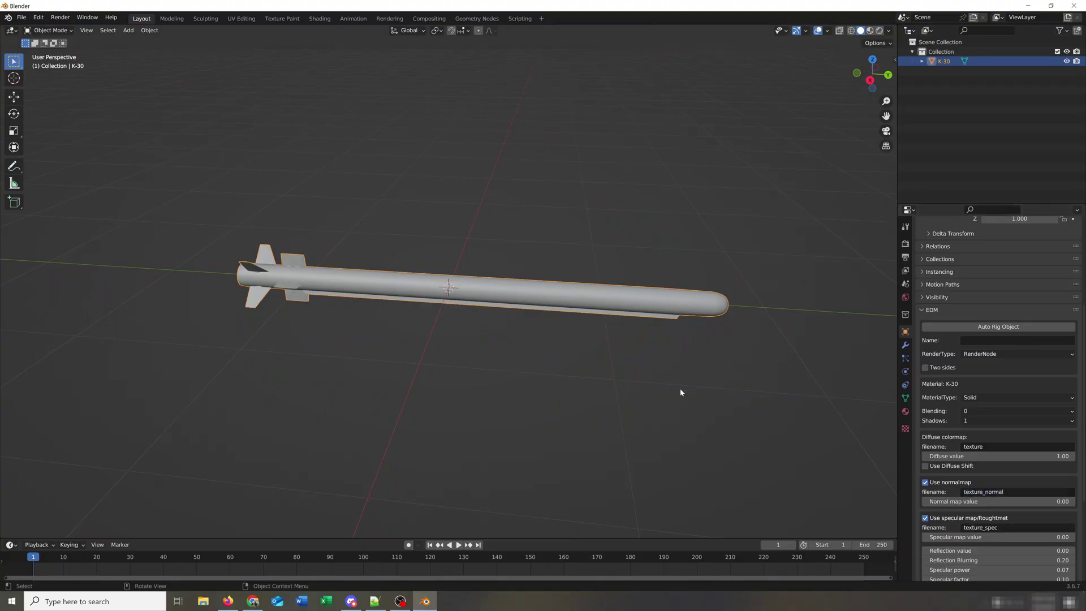
left_click(498, 382)
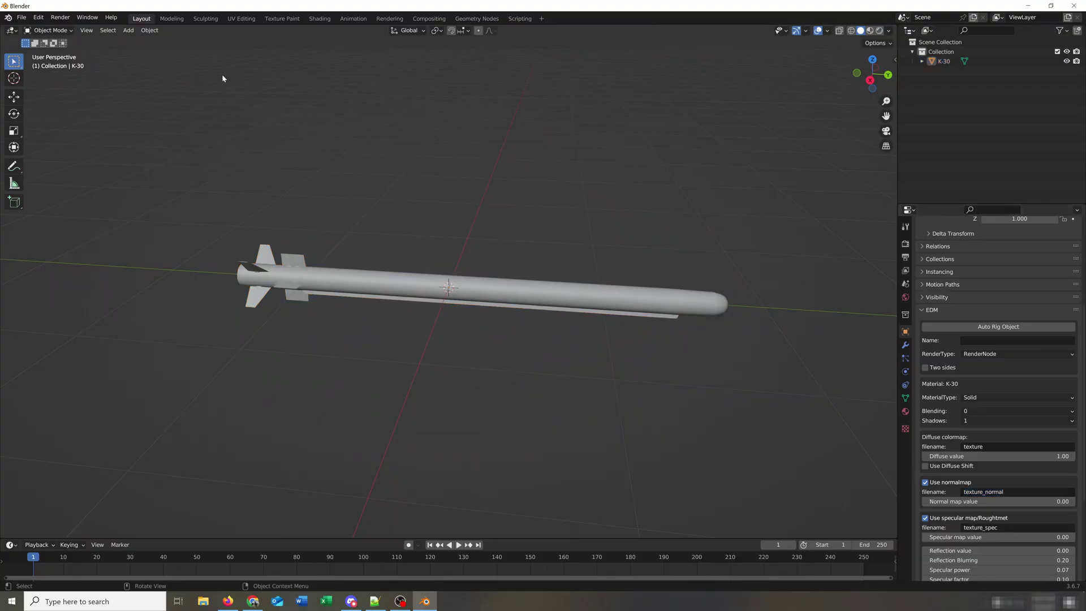
Step: Add a single-bone Armature at the origin beside the K-30 missile
left_click(129, 31)
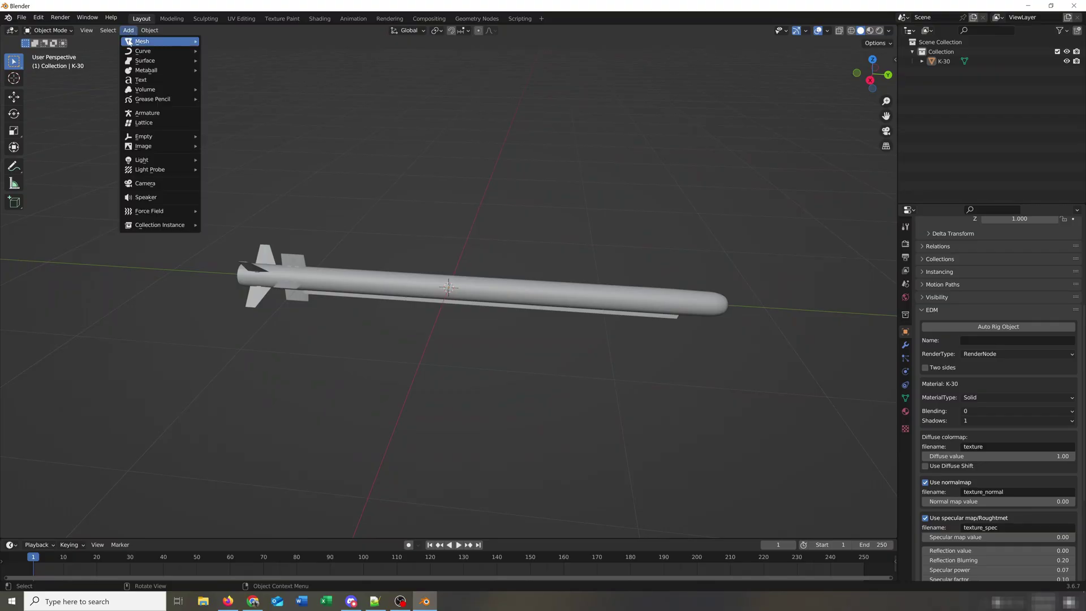
left_click(145, 113)
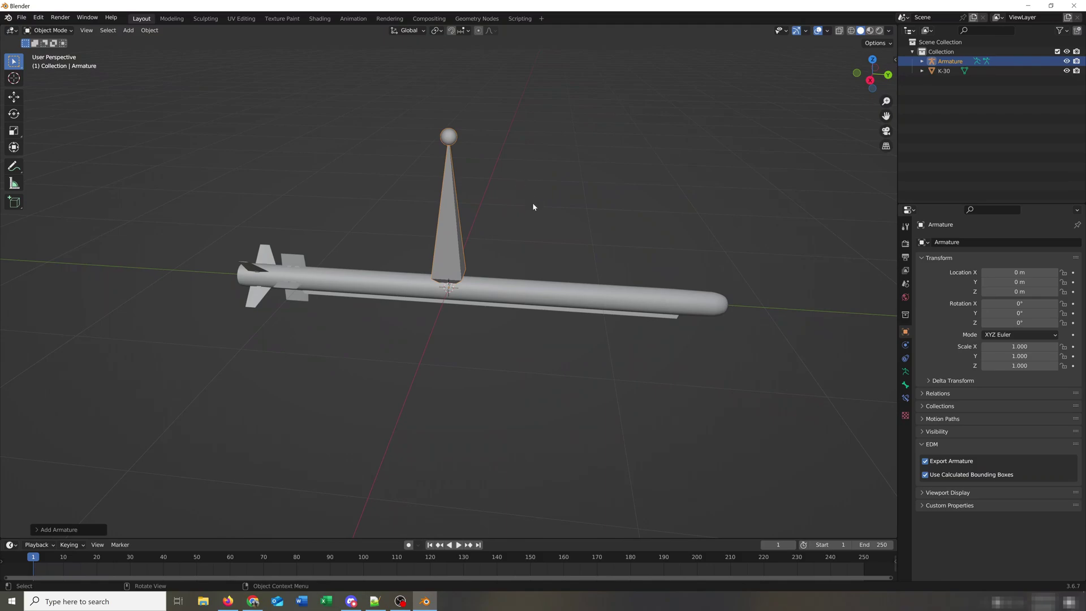
mouse_move(541, 163)
middle_mouse_down()
mouse_move(587, 153)
mouse_move(534, 147)
mouse_move(501, 165)
mouse_move(548, 160)
mouse_move(537, 159)
middle_mouse_up()
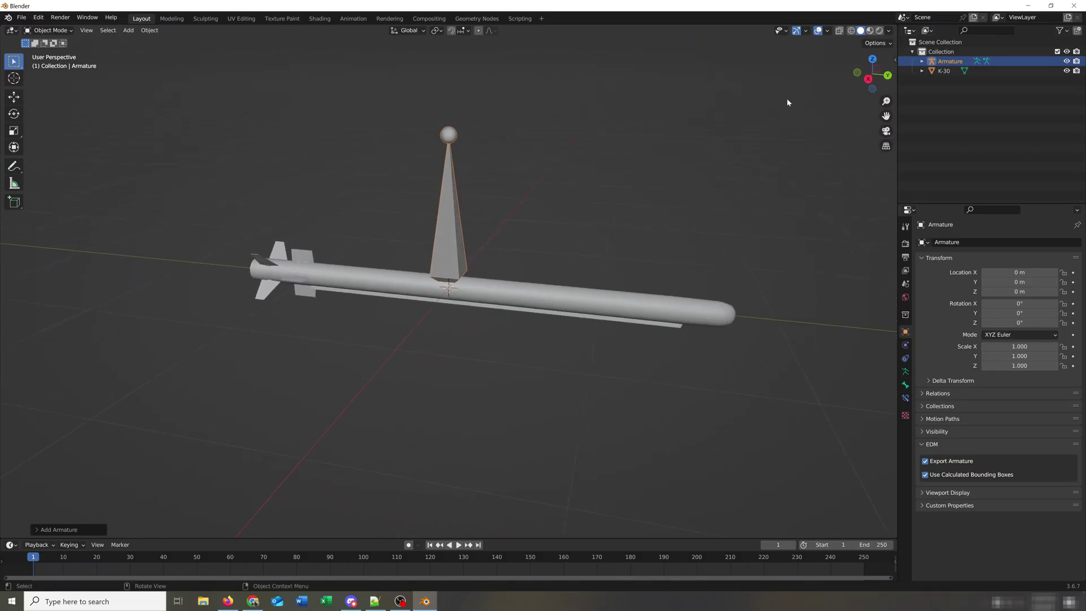
Step: Expand the Armature in the Outliner, select K-30, then add the Bone as the active parent
left_click(923, 62)
left_click(932, 71)
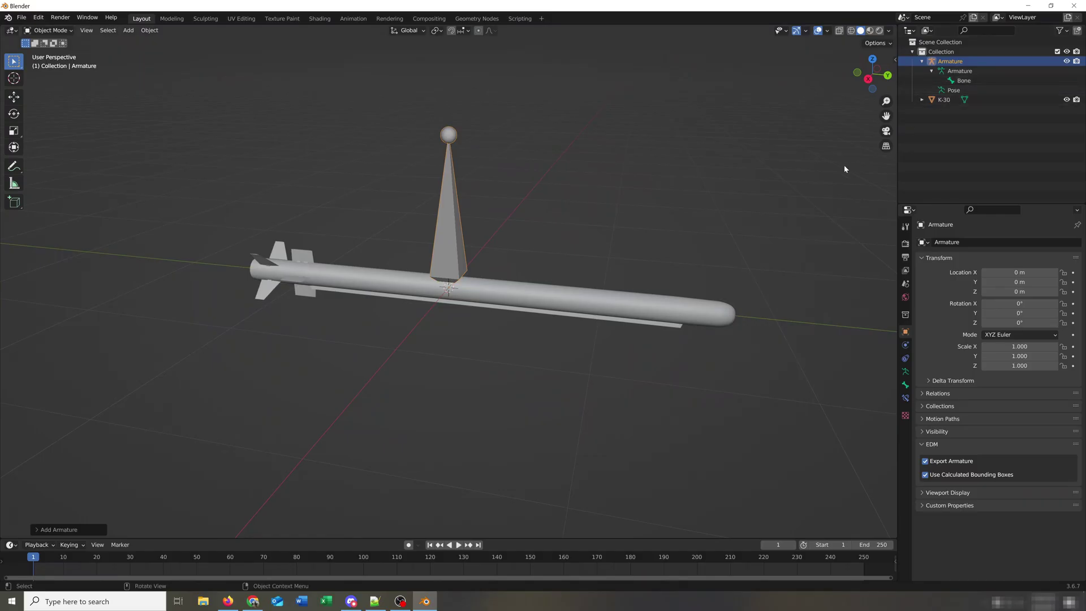
left_click(576, 194)
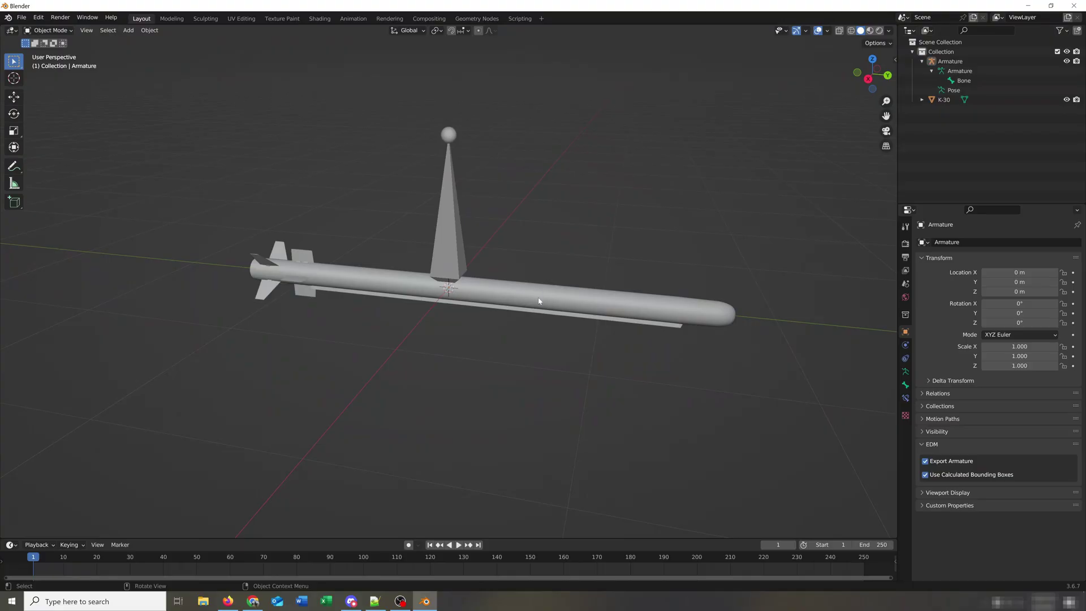
left_click(542, 300)
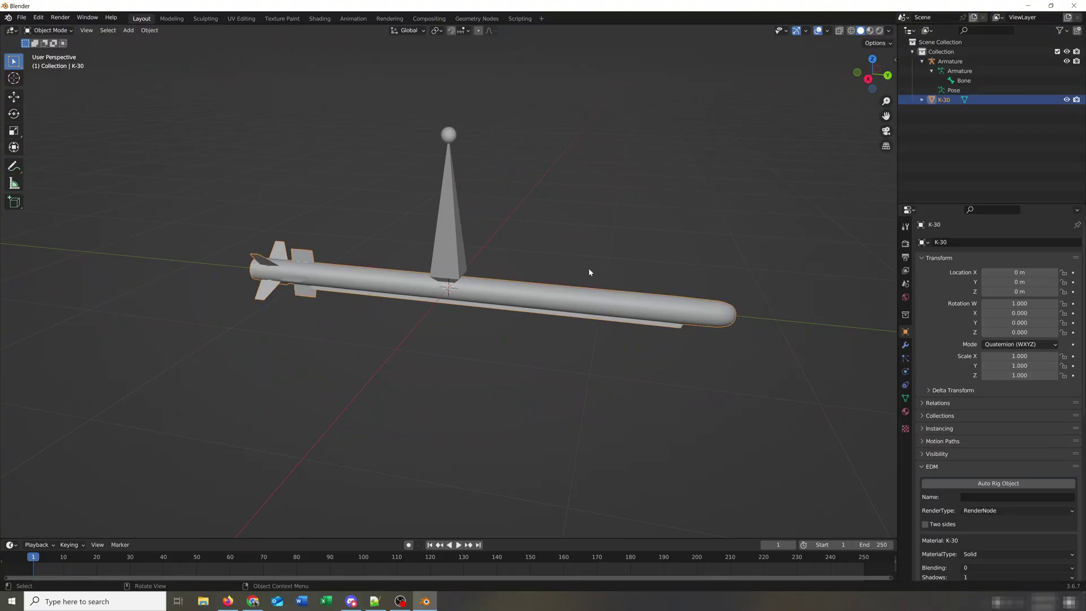
left_click(964, 82)
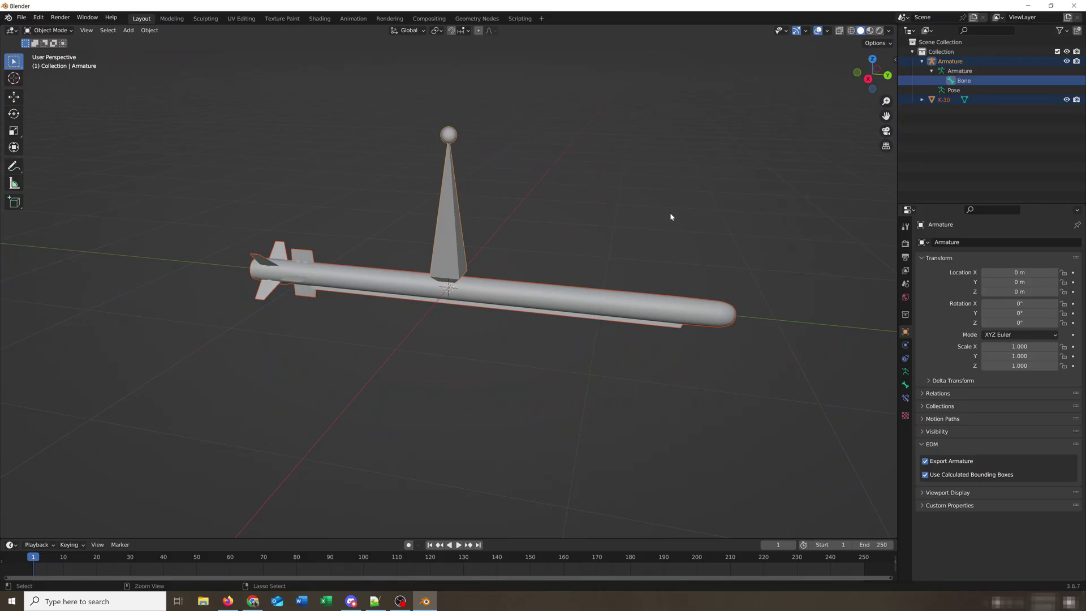
Step: Parent K-30 to the Bone with Bone Relative and set the armature's rotation to Quaternion (WXYZ)
key("ctrl+p")
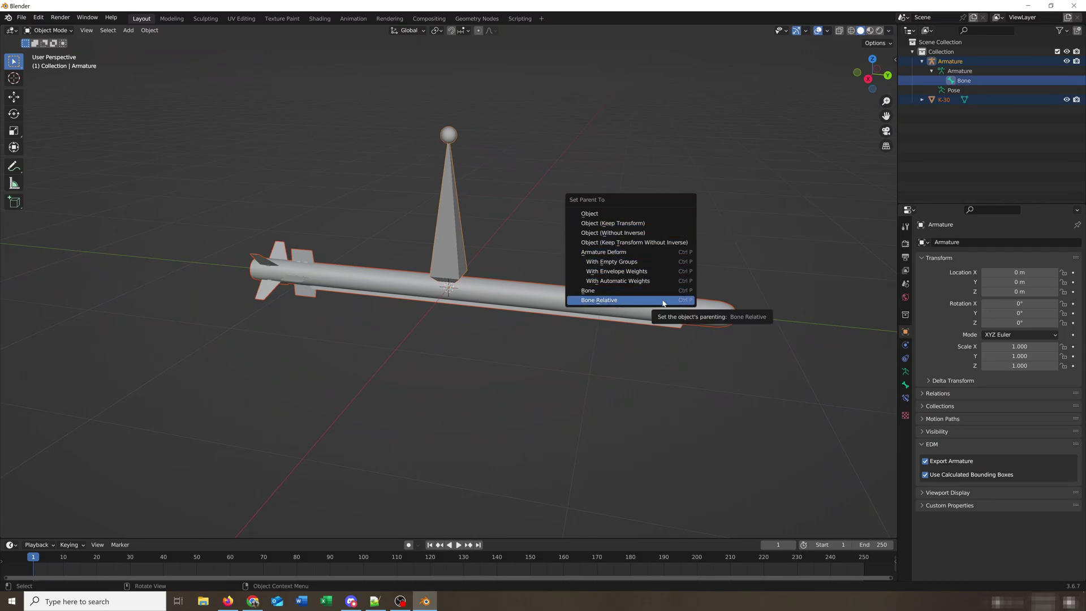
left_click(599, 300)
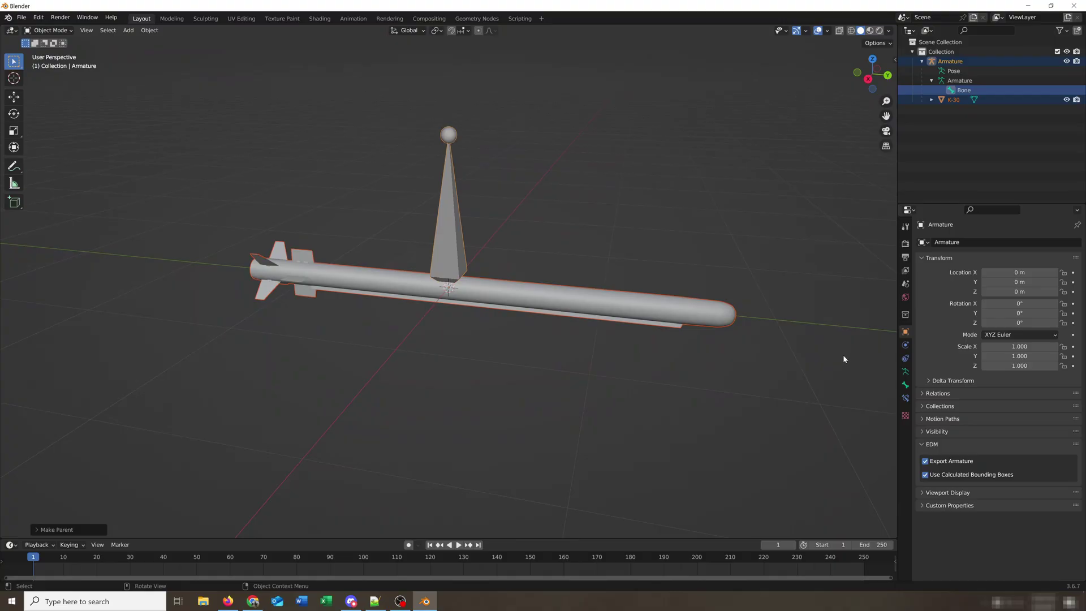
left_click(1055, 335)
left_click(1018, 345)
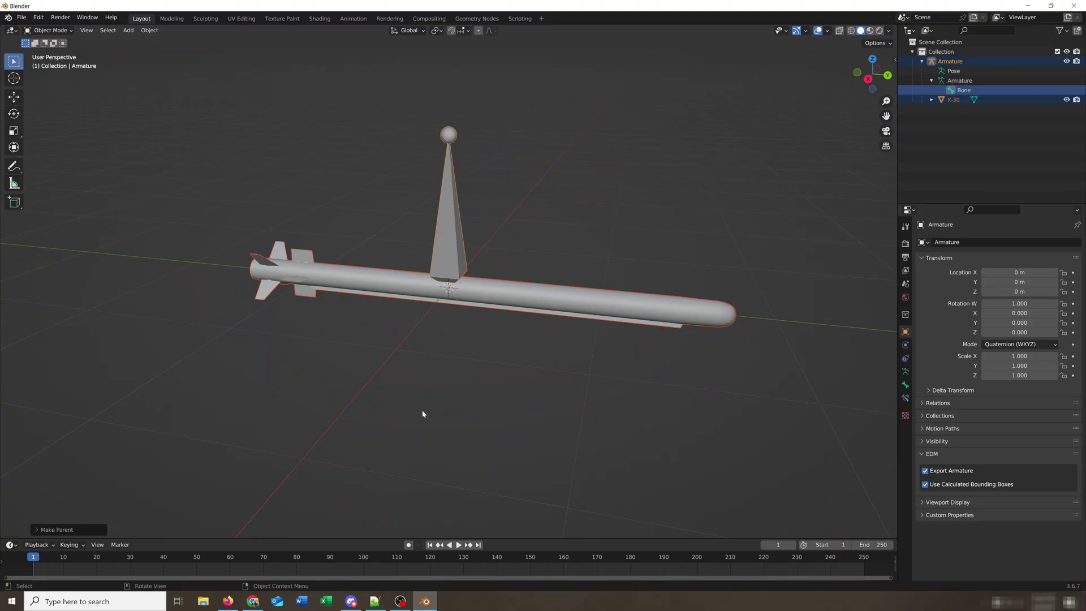
middle_click_drag(531, 248, 558, 242)
mouse_move(628, 391)
middle_mouse_down()
mouse_move(609, 383)
mouse_move(647, 381)
mouse_move(622, 379)
middle_mouse_up()
left_click(629, 378)
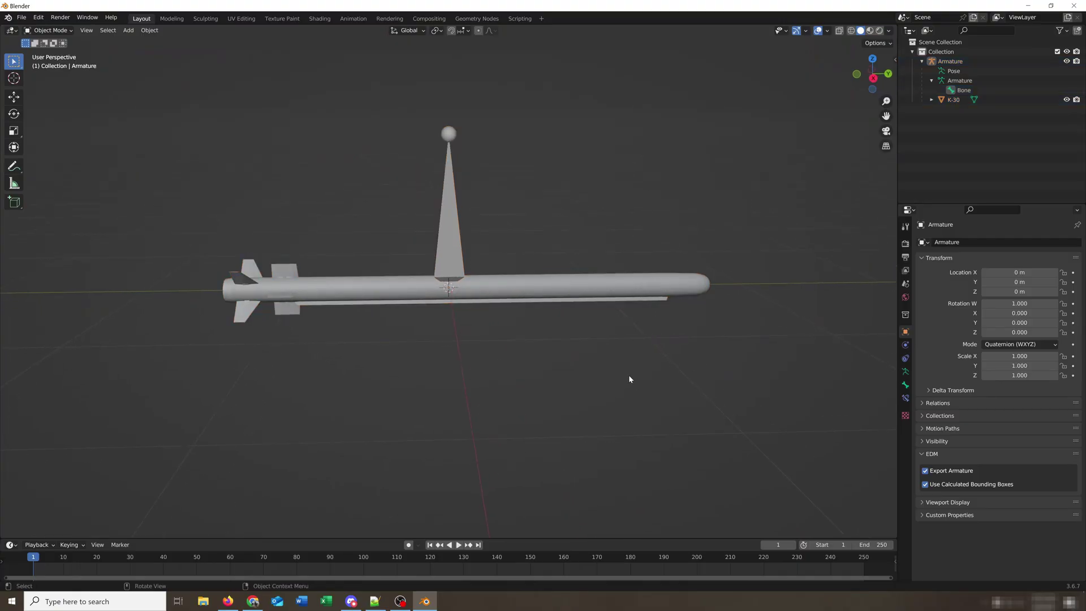
middle_click_drag(629, 375, 618, 366)
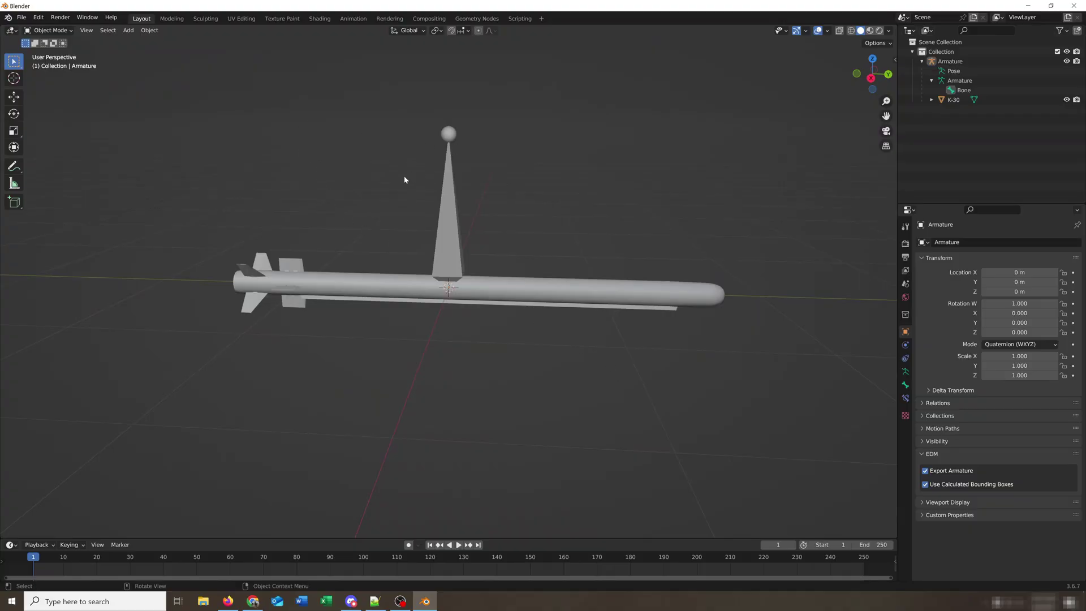
Step: Add a Plain Axes empty at the scene origin
left_click(129, 31)
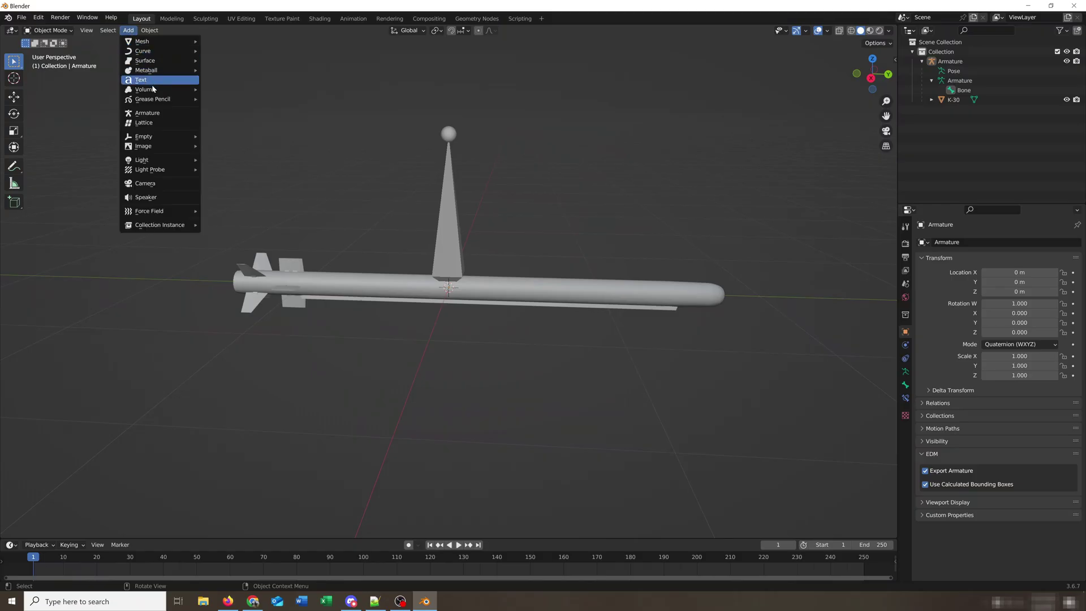
mouse_move(160, 138)
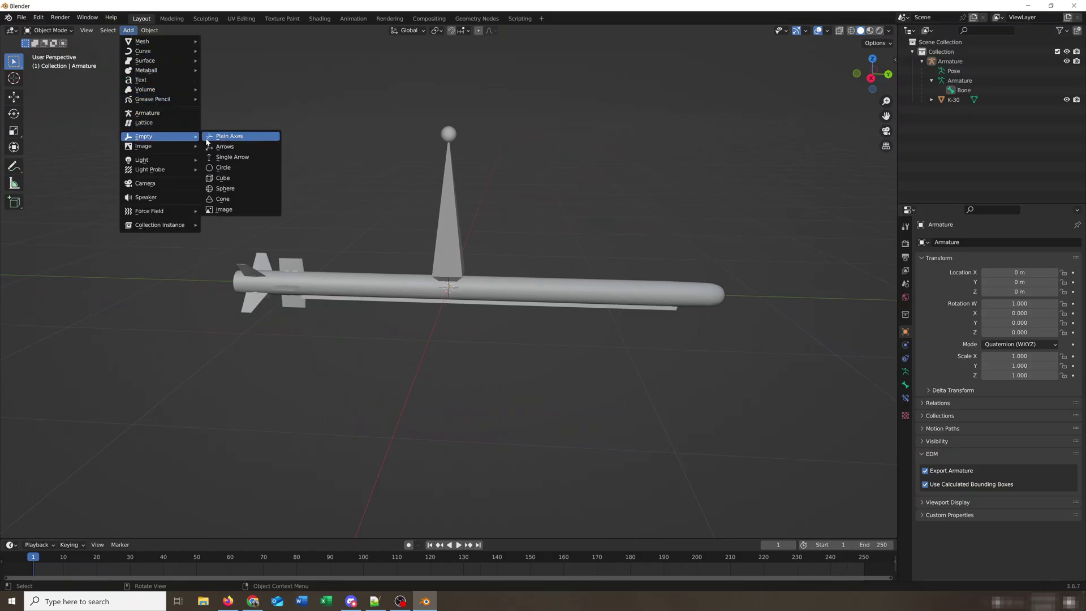
left_click(220, 139)
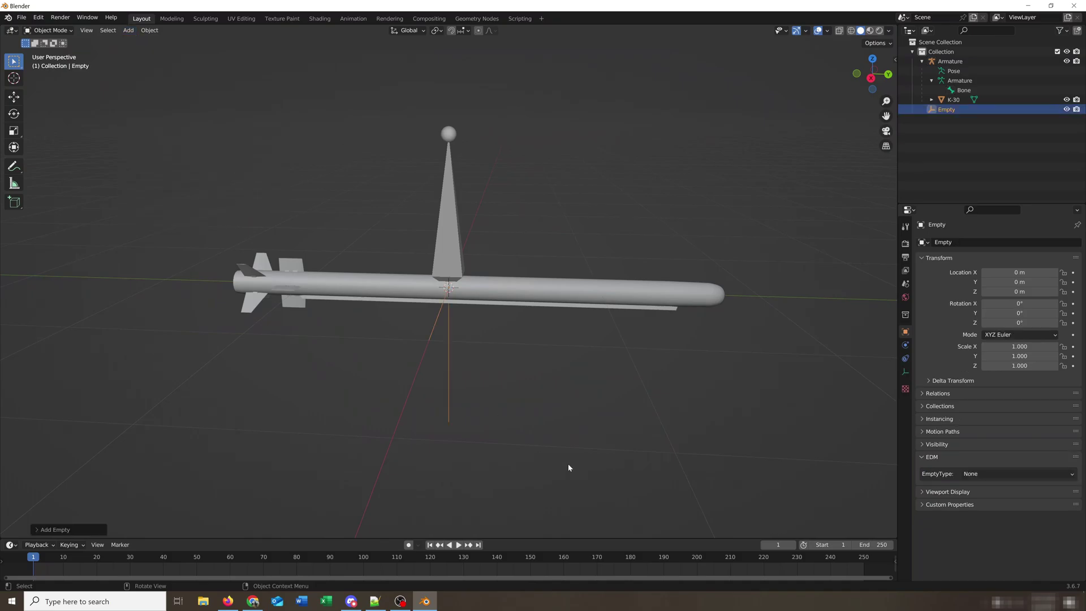
Step: In Right Orthographic view, move the empty to Y 0.001582 m, Z 0.084558 m beneath the fin
middle_click_drag(568, 465, 456, 324)
scroll(447, 325, "up", 4)
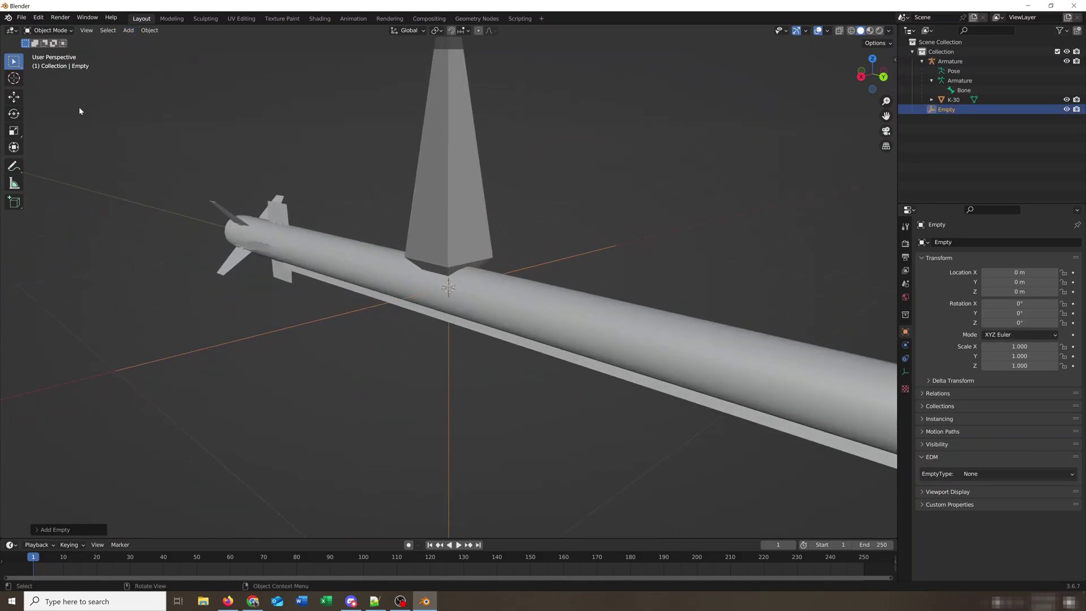
left_click(14, 98)
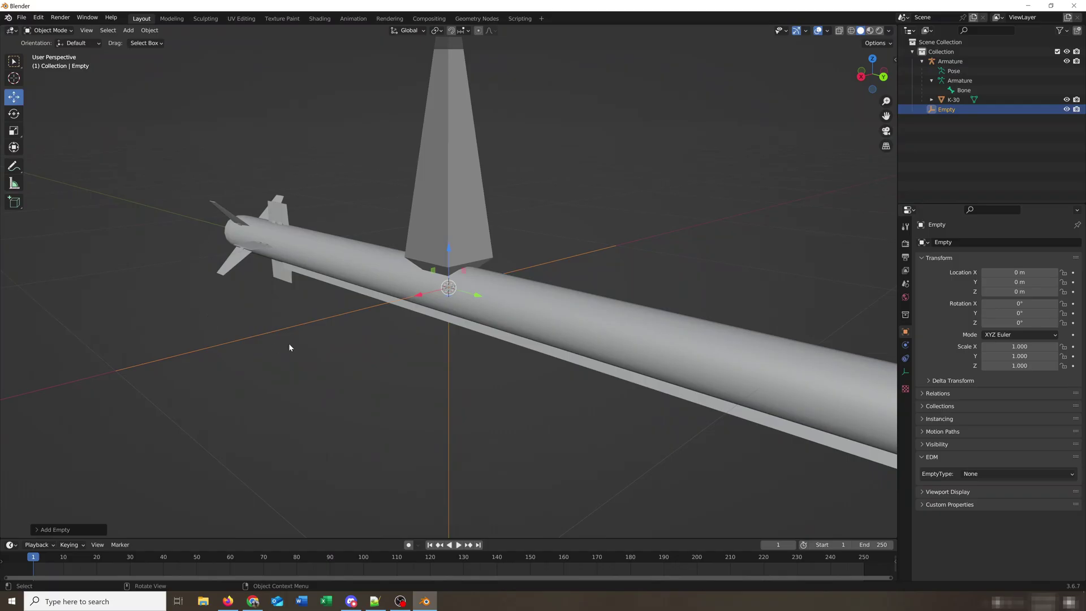
left_click(860, 77)
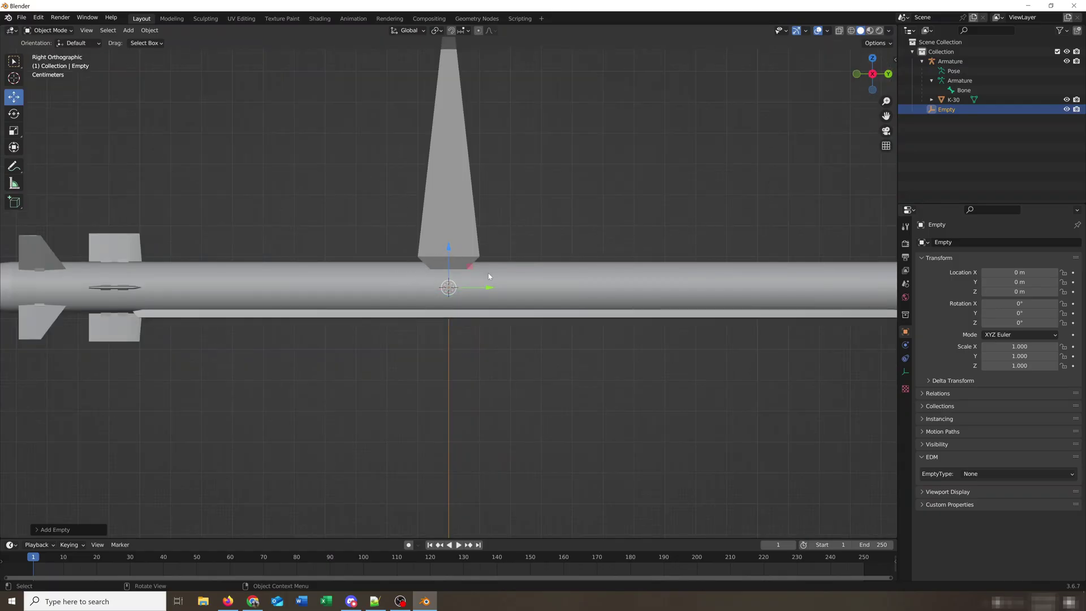
scroll(489, 277, "up", 5)
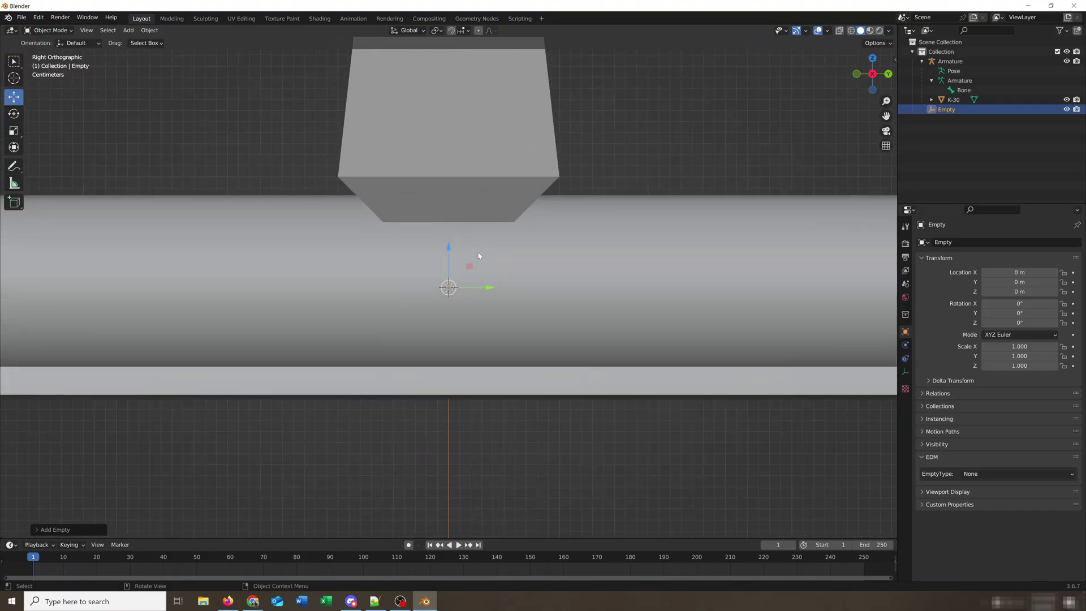
scroll(478, 255, "down", 4)
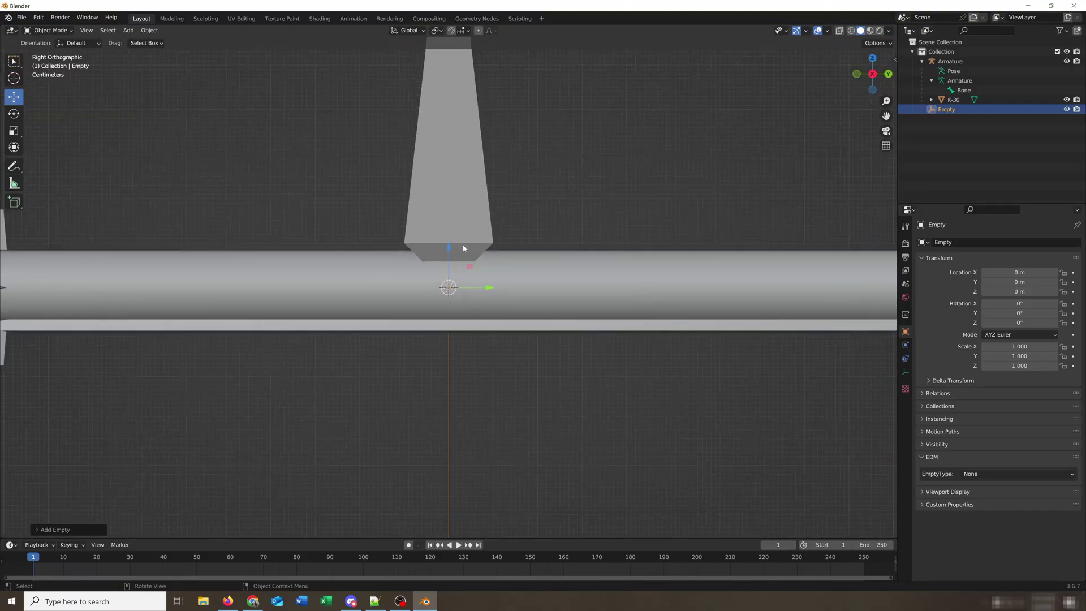
left_click_drag(449, 249, 454, 208)
scroll(562, 312, "down", 5)
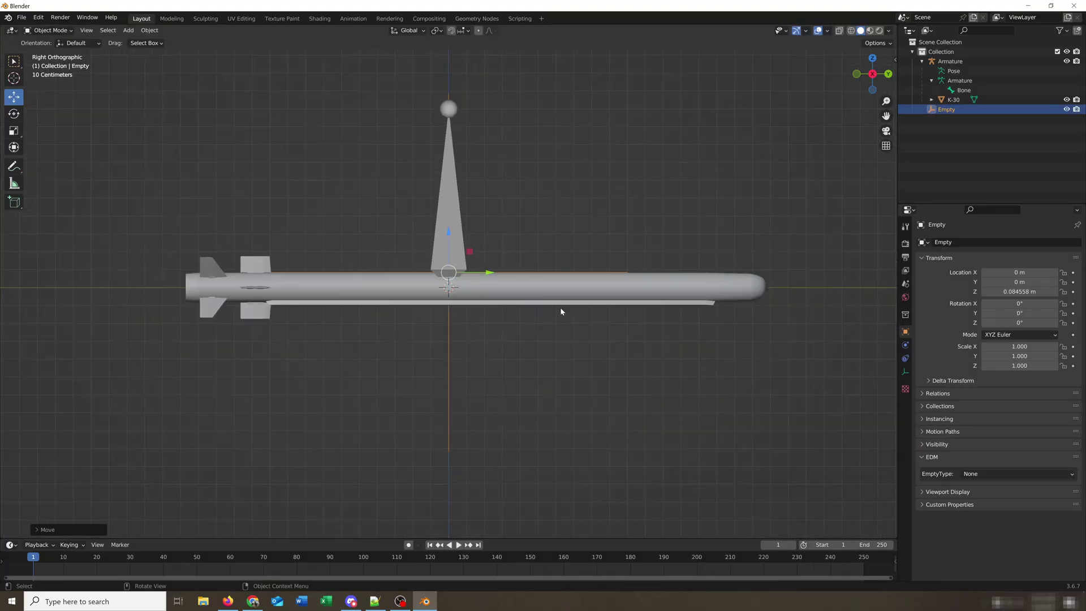
left_click_drag(492, 275, 547, 273)
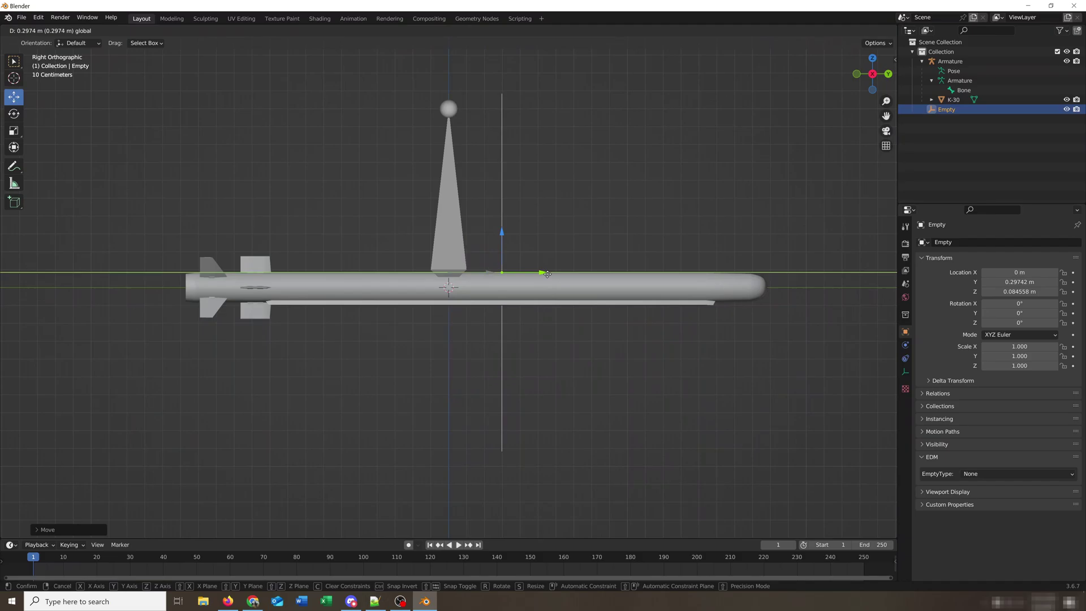
left_click_drag(547, 274, 495, 276)
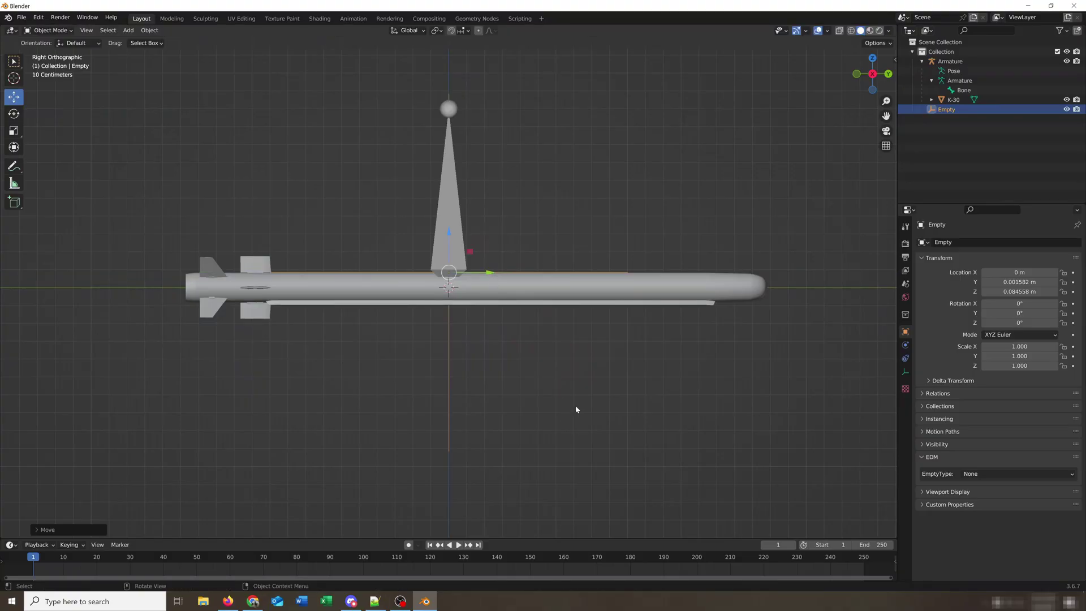
Step: Parent the Empty bone-relative to the Armature's Bone, then reselect the Empty
middle_click_drag(574, 370, 616, 366)
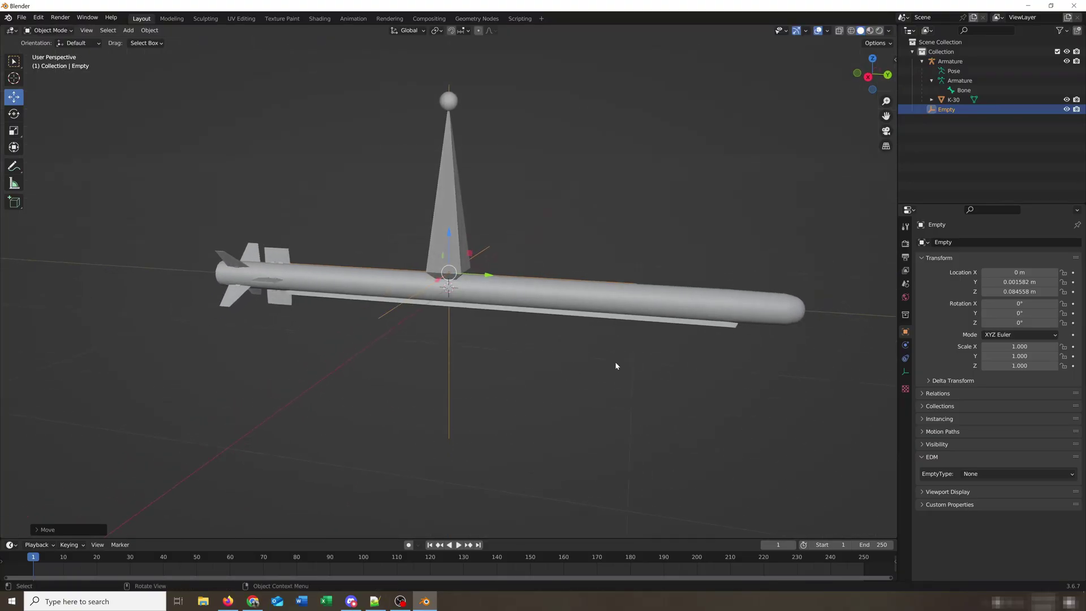
left_click(964, 91)
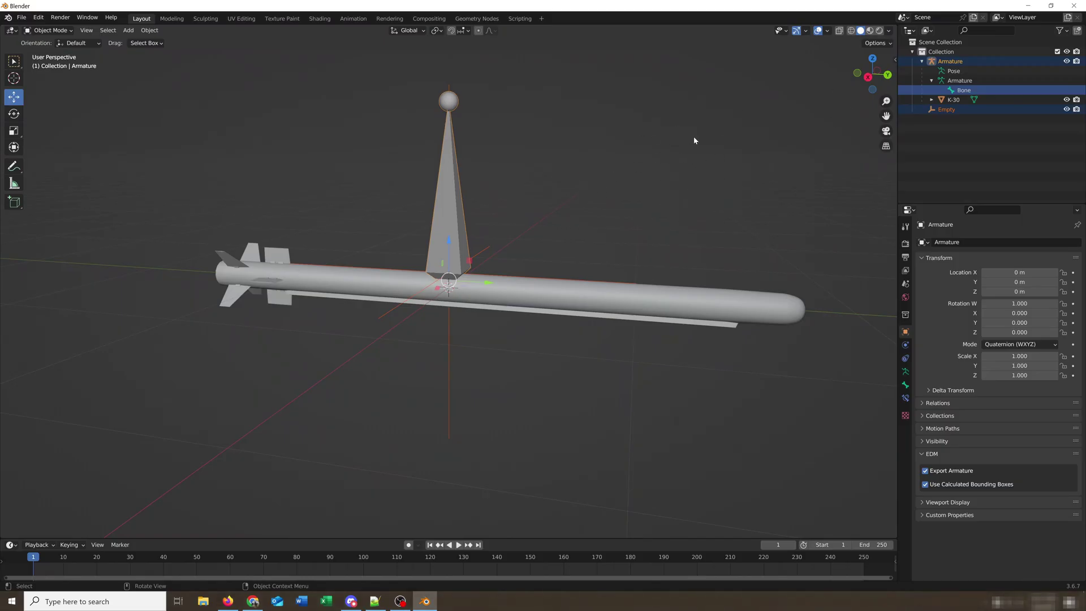
key("ctrl+p")
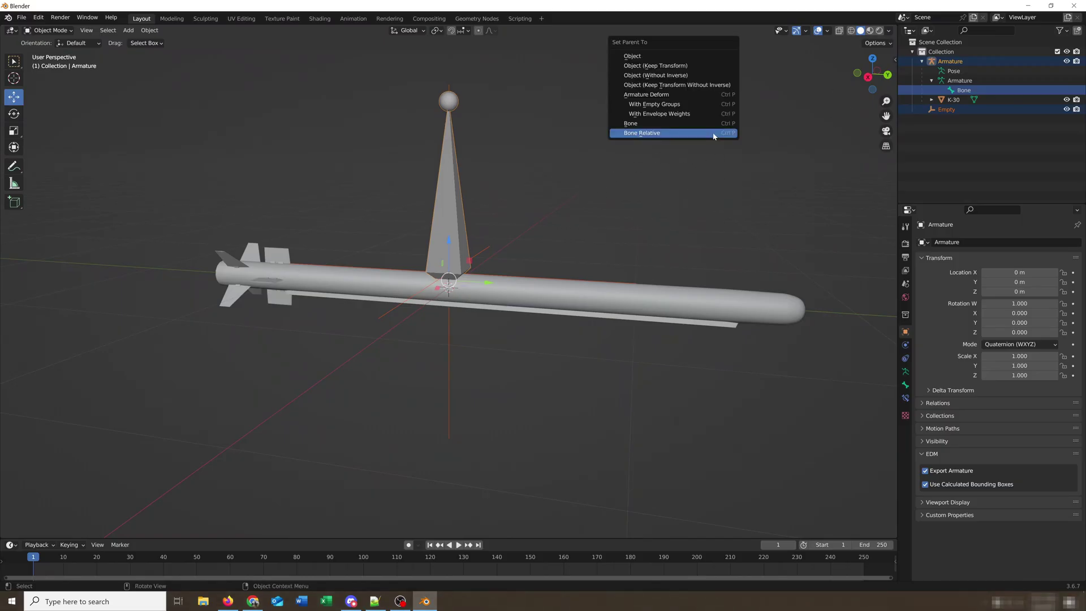
left_click(642, 133)
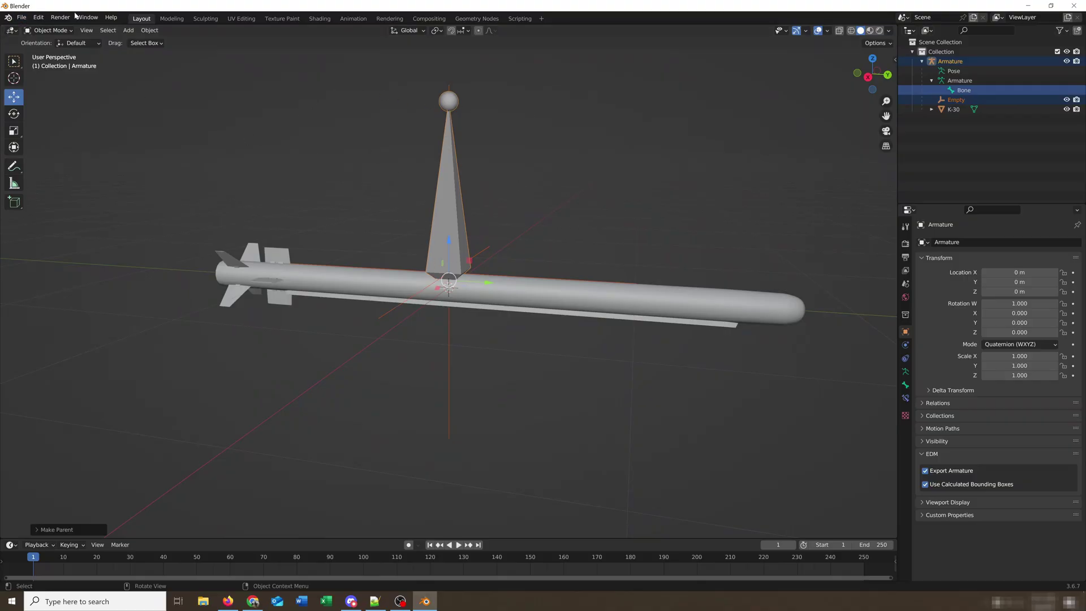
left_click(149, 30)
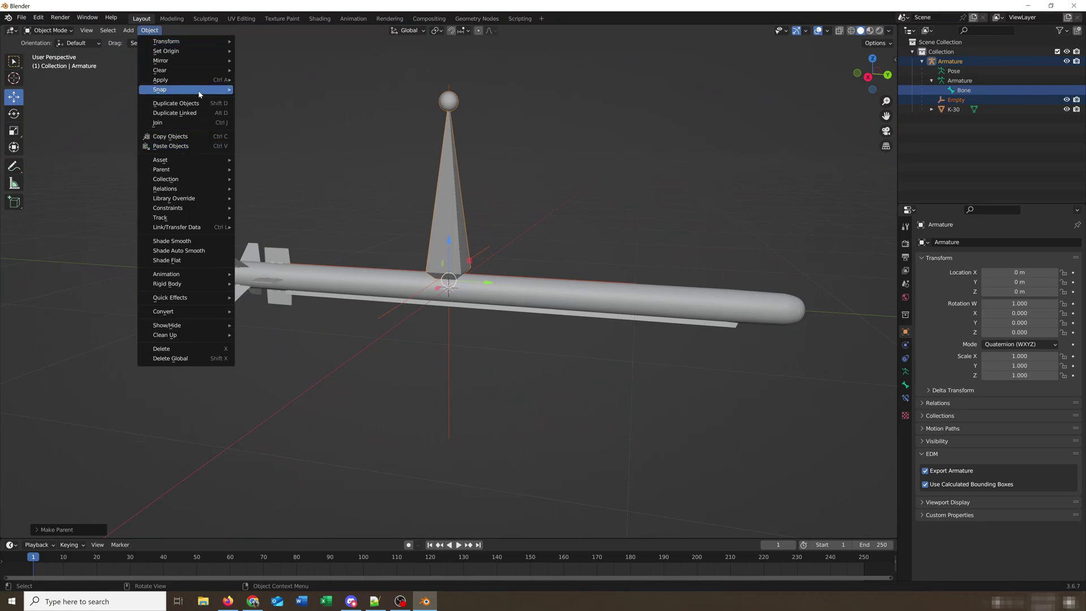
left_click(467, 369)
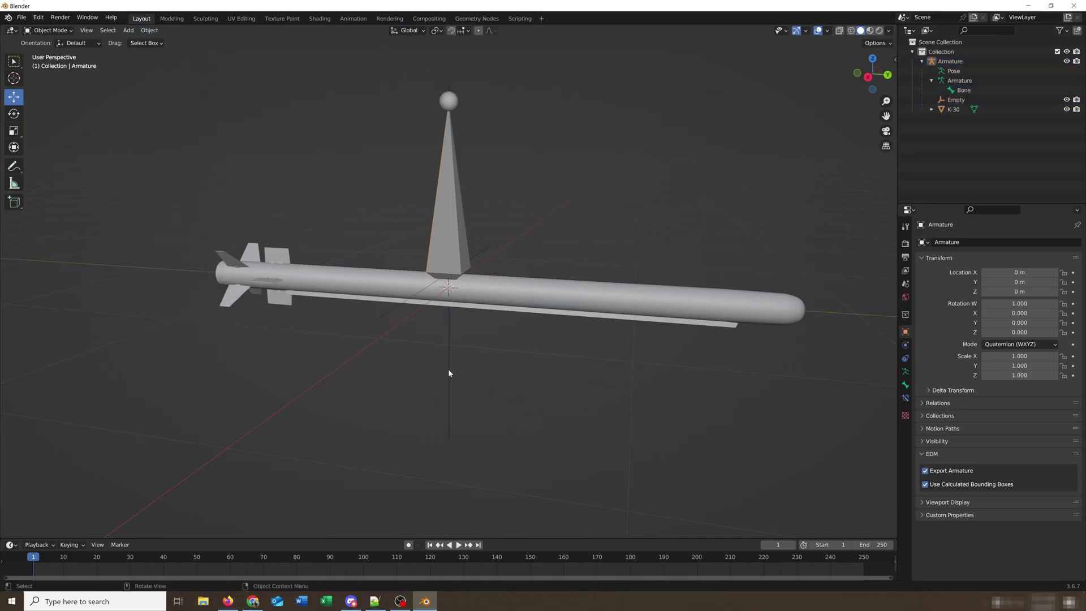
left_click(448, 369)
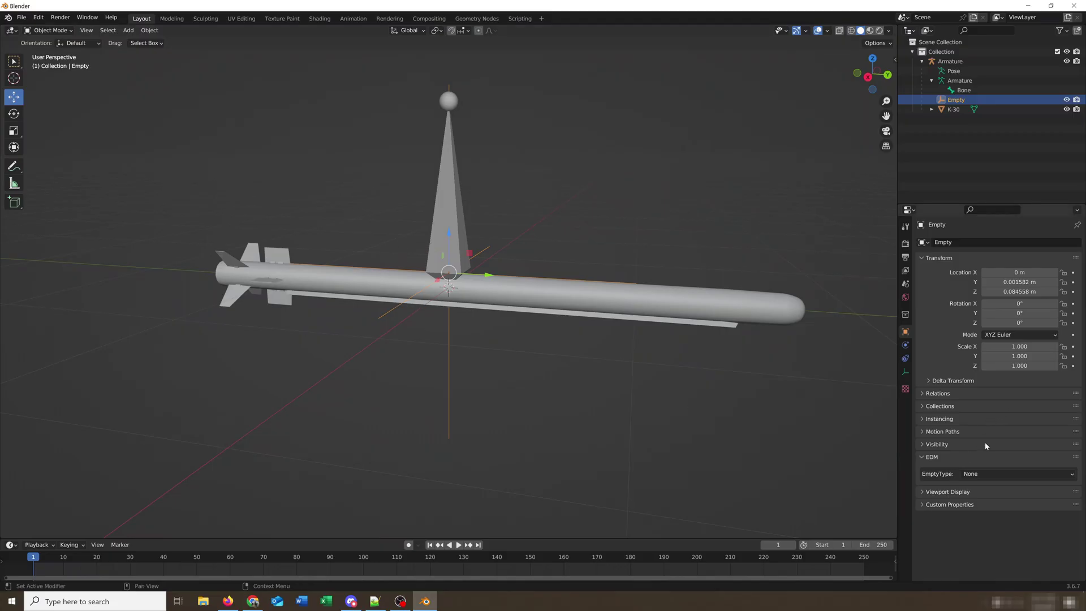
Step: Set the empty's EDM EmptyType to Connector and rename it AttachPoint
left_click(975, 476)
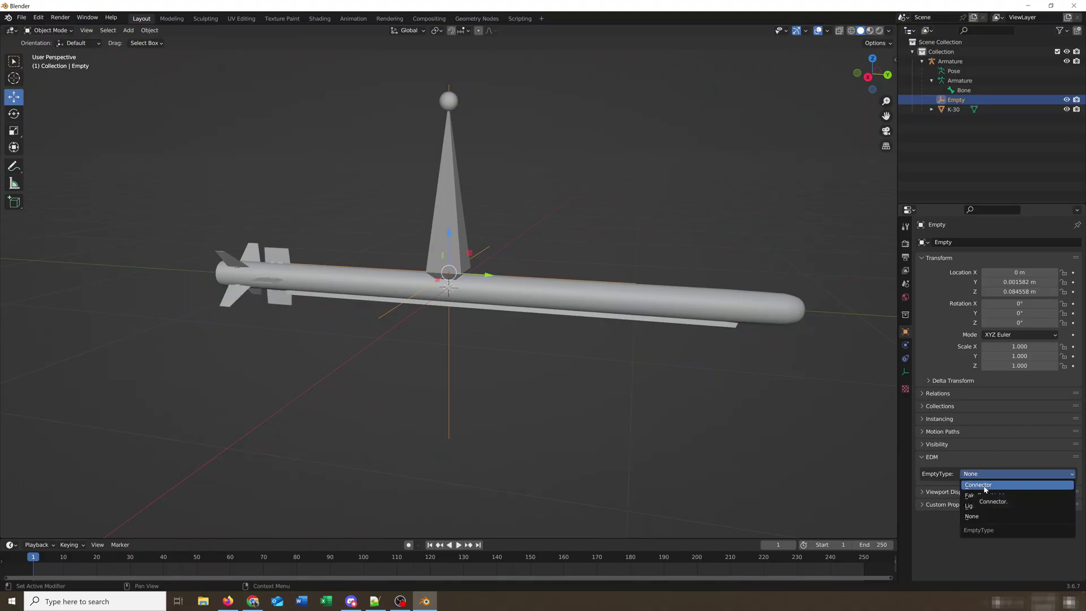
left_click(985, 485)
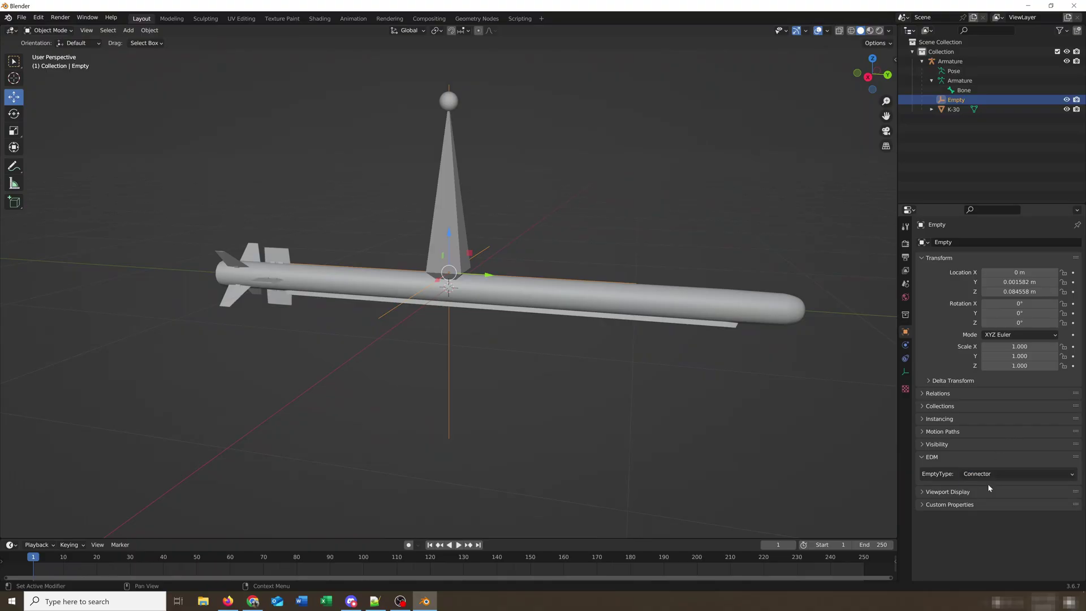
double_click(956, 100)
type("AttachP")
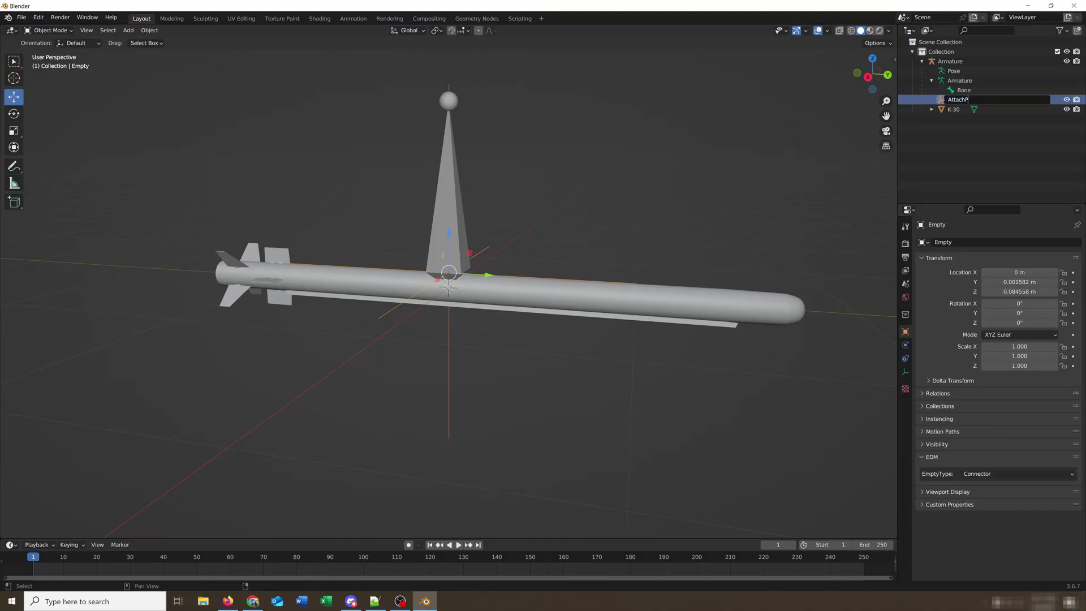
type("loint")
key("Return")
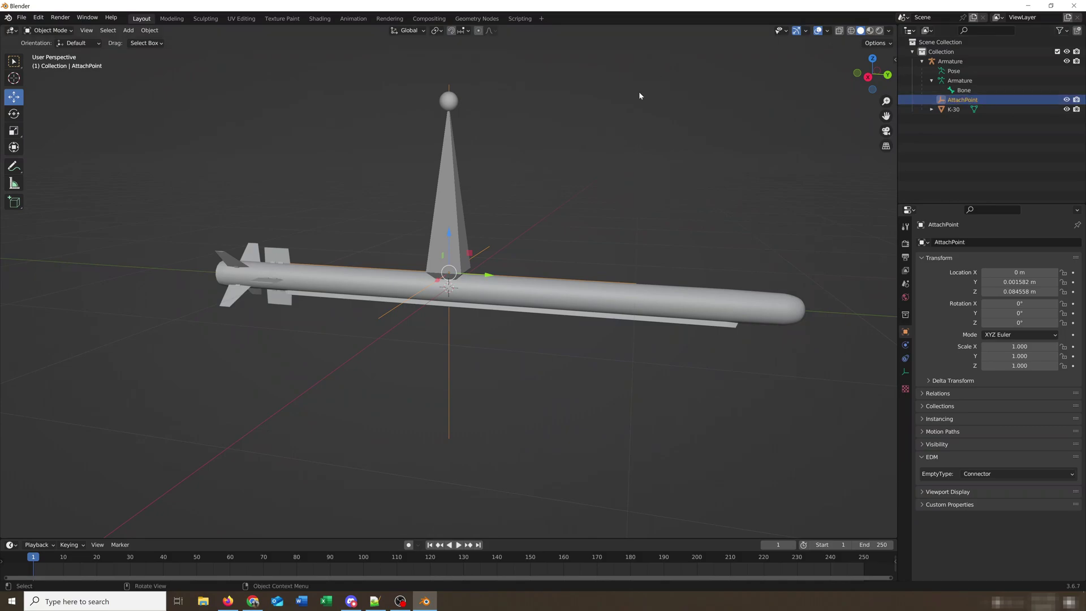
Step: Switch AttachPoint's rotation mode to Quaternion (WXYZ)
middle_click_drag(572, 187, 544, 188)
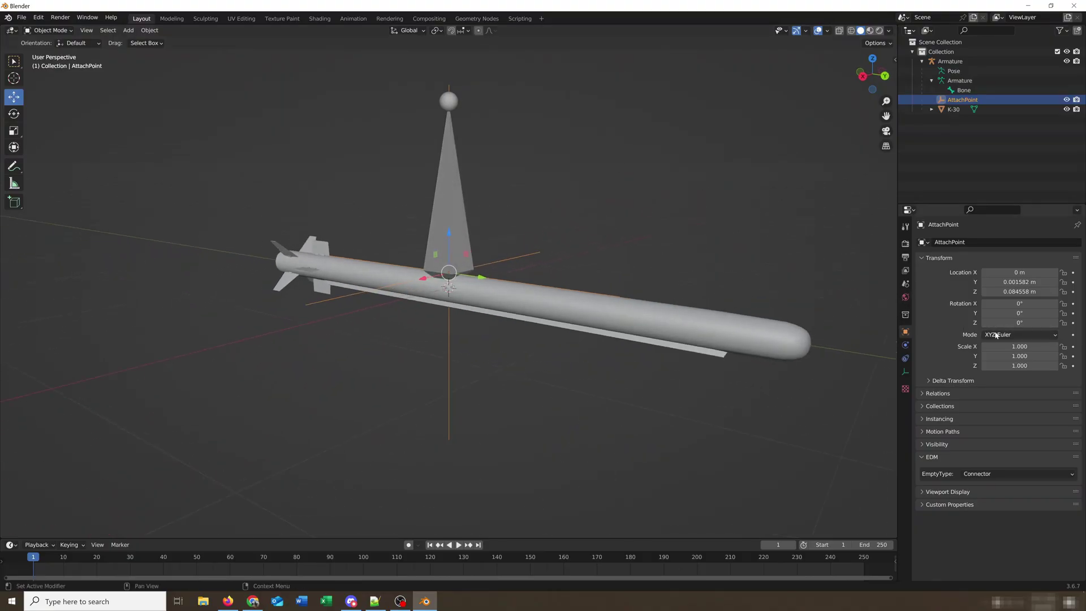
left_click(1018, 334)
left_click(1013, 337)
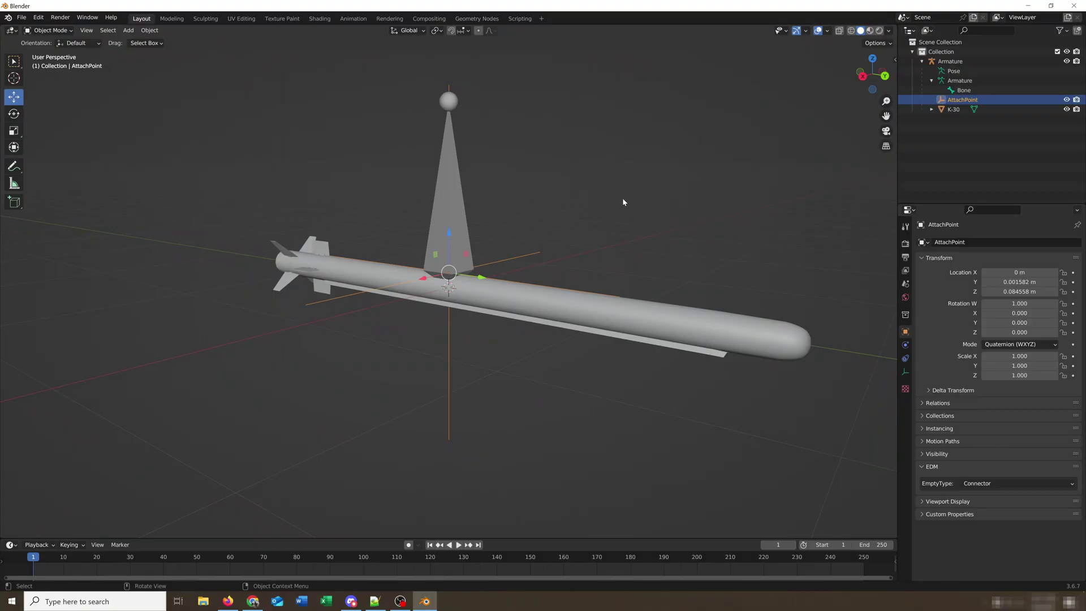
middle_click_drag(622, 201, 603, 188)
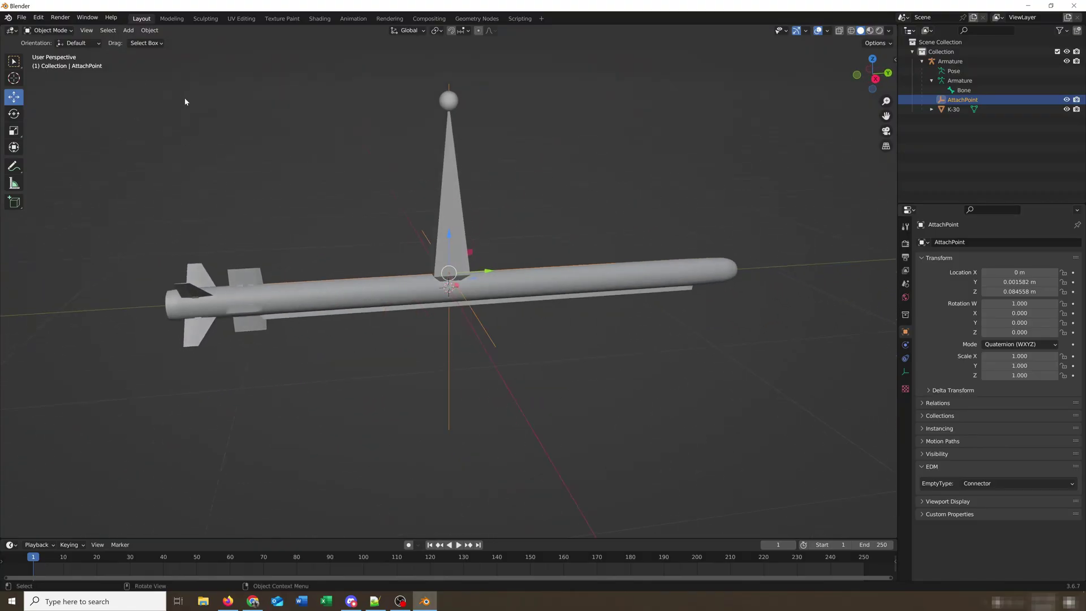
Step: Start an EDM export and name the file K-30.edm
left_click(21, 17)
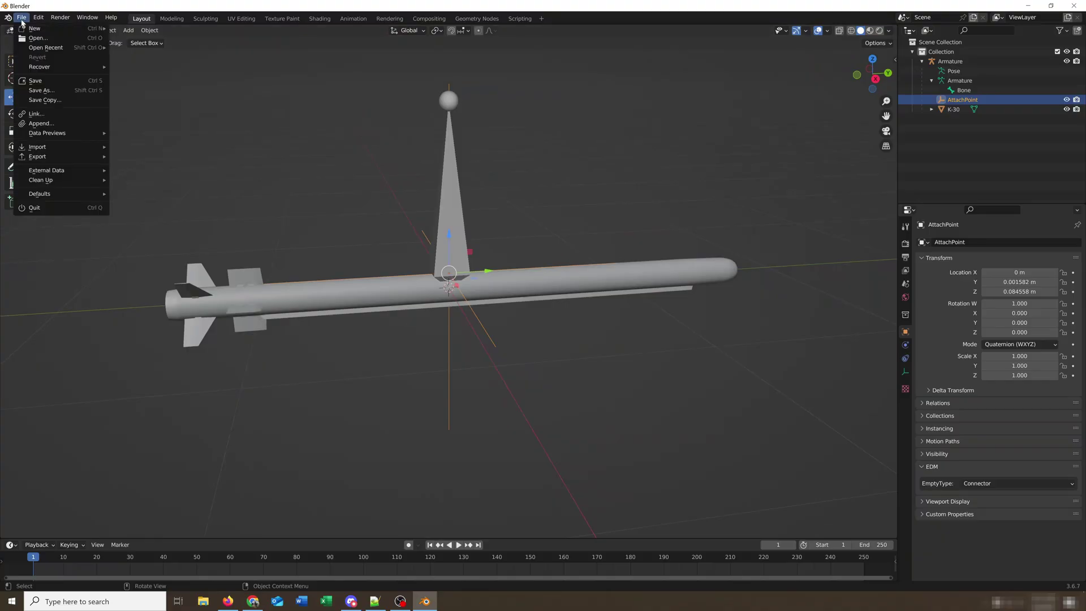
mouse_move(83, 158)
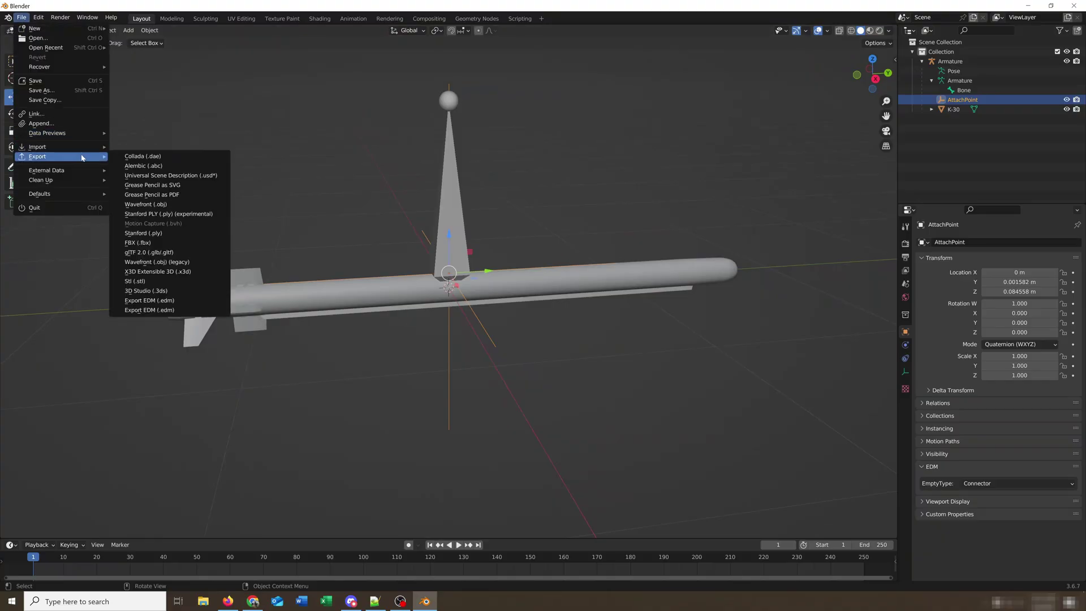
left_click(170, 303)
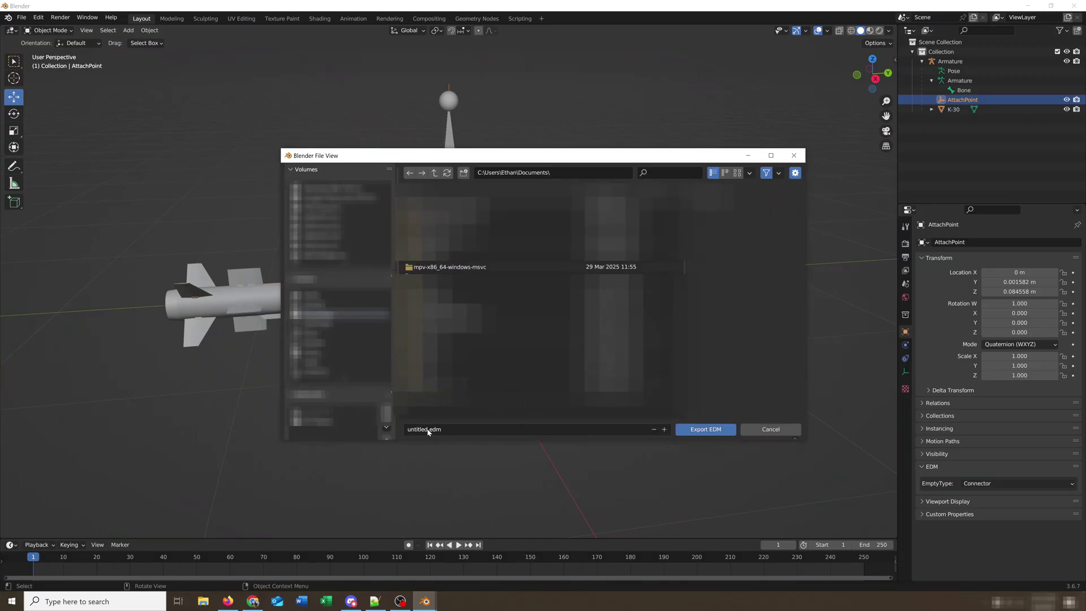
left_click(428, 432)
left_click(428, 430)
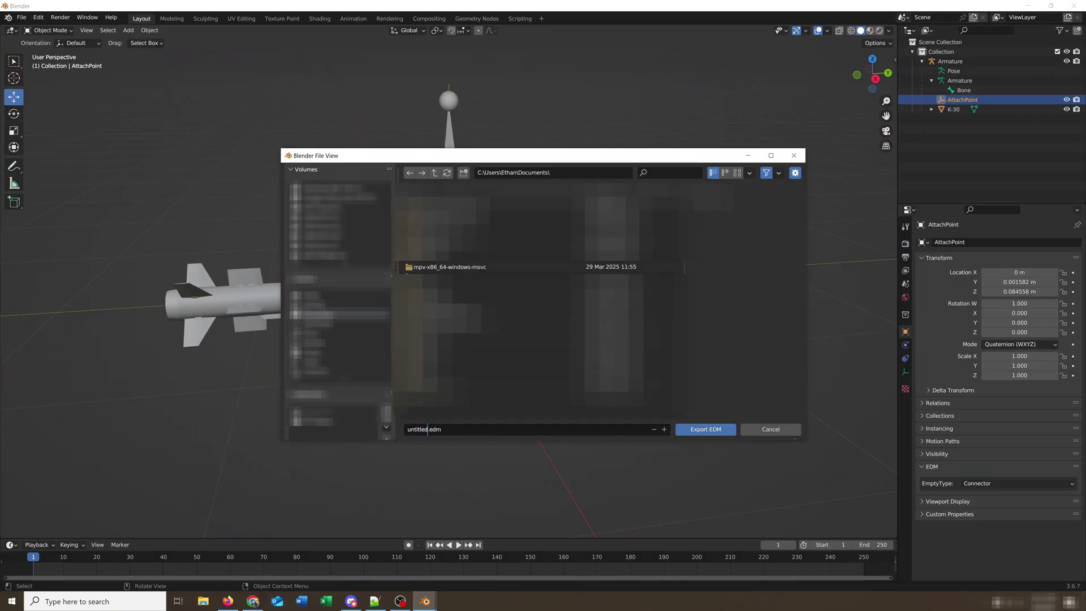
key("BackSpace")
key("BackSpace")
key("BackSpace")
key("BackSpace")
key("BackSpace")
key("BackSpace")
key("BackSpace")
key("BackSpace")
type("K-30")
Step: Export into D:\DCS Mods Resources, which warns that the K-30 mesh was skipped
left_click(329, 422)
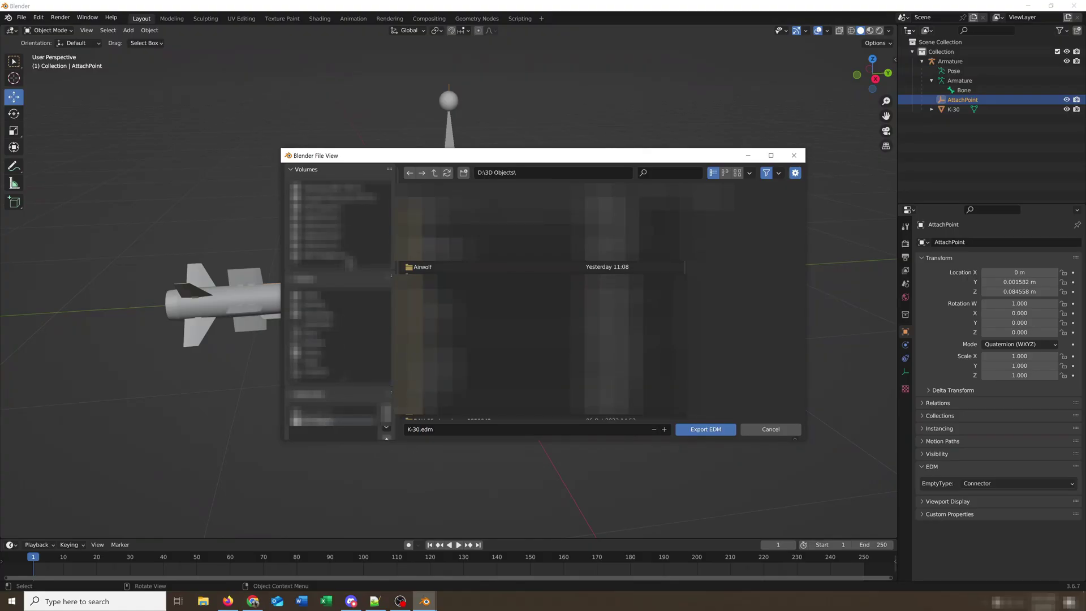
left_click(344, 198)
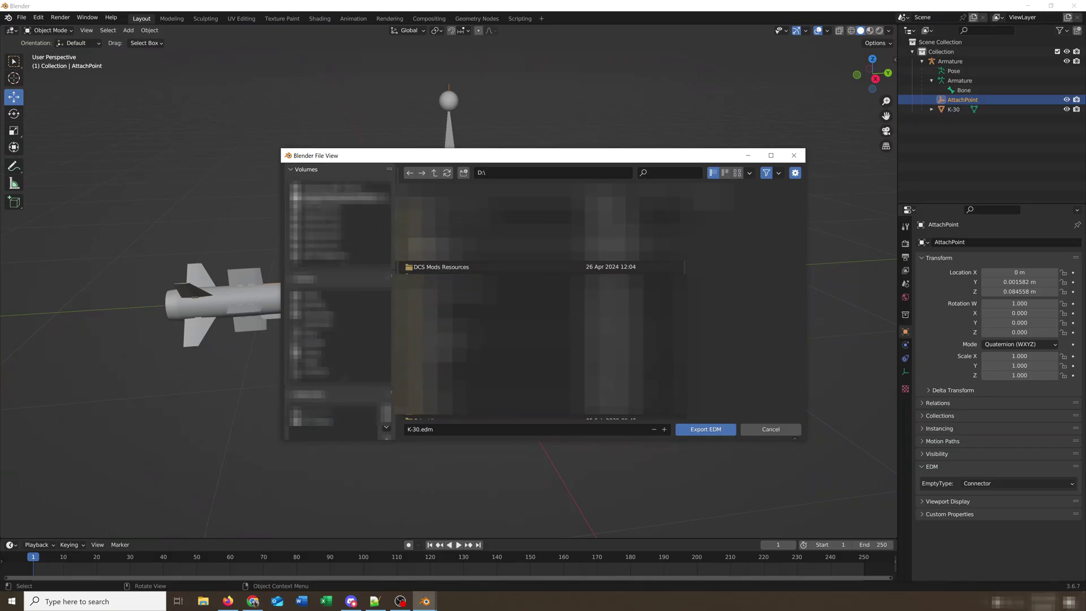
left_click(472, 267)
double_click(472, 267)
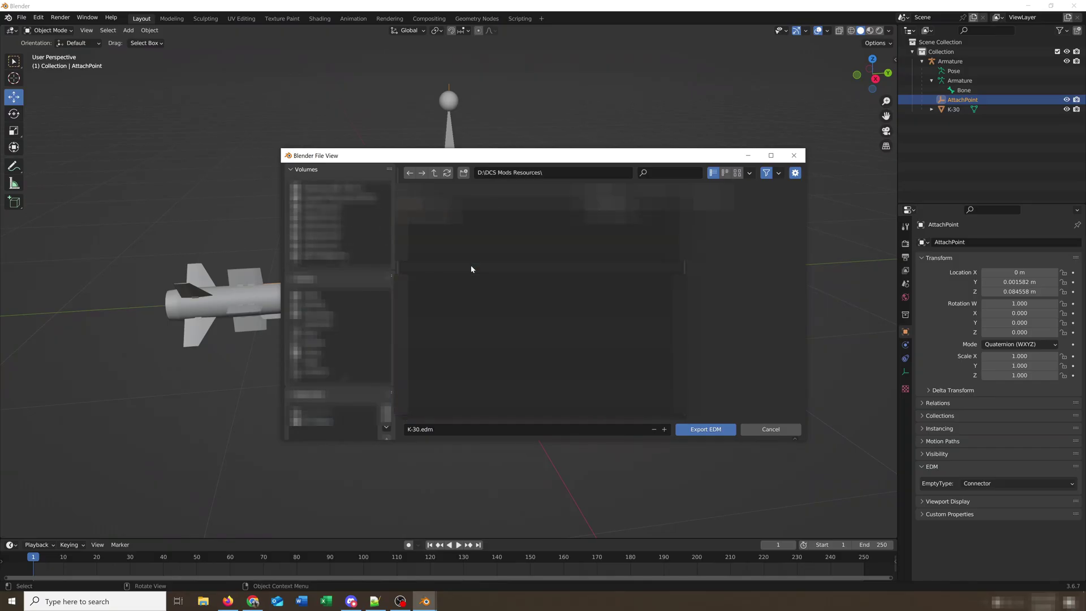
left_click(712, 431)
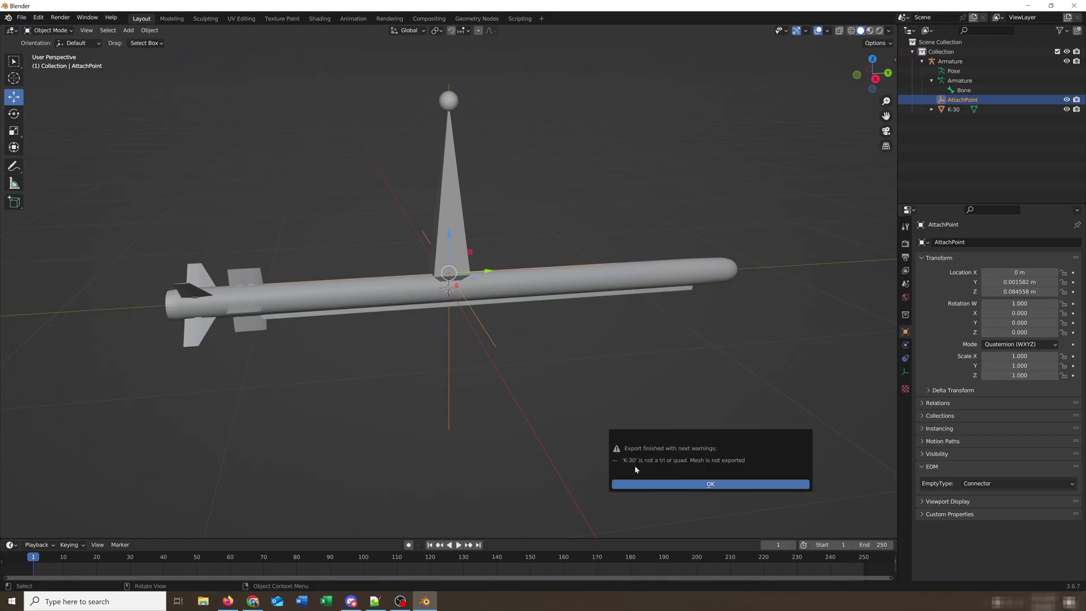
Step: Dismiss the export warning and select the K-30 missile mesh
left_click(728, 486)
middle_click_drag(649, 398, 629, 403)
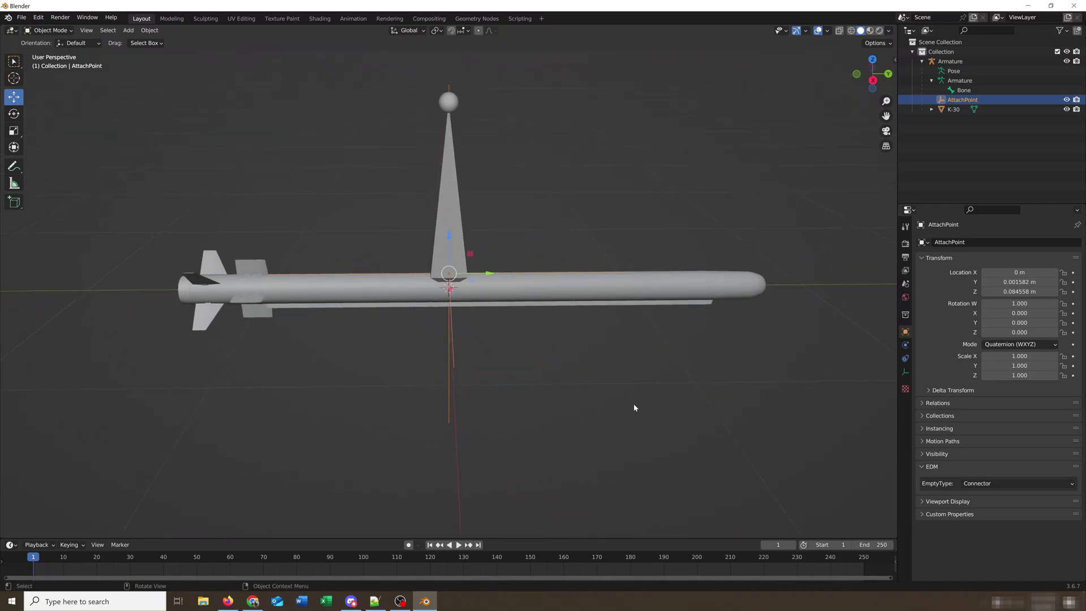
scroll(529, 309, "up", 1)
left_click(568, 296)
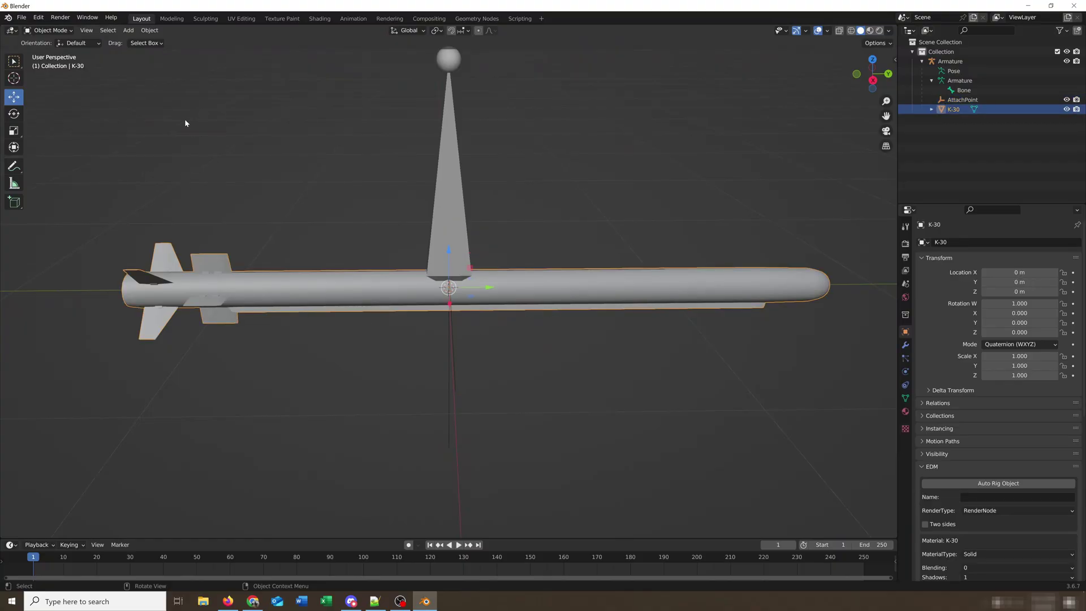
Step: Enter Edit Mode in face select and select every face of the K-30 mesh
middle_click_drag(185, 123, 211, 119)
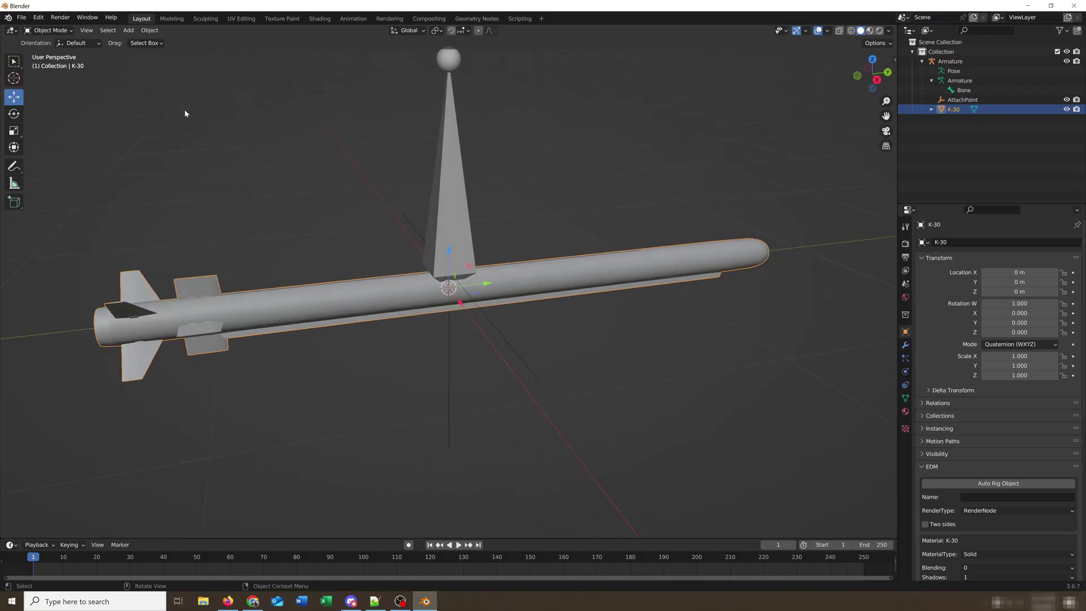
left_click(60, 30)
left_click(50, 51)
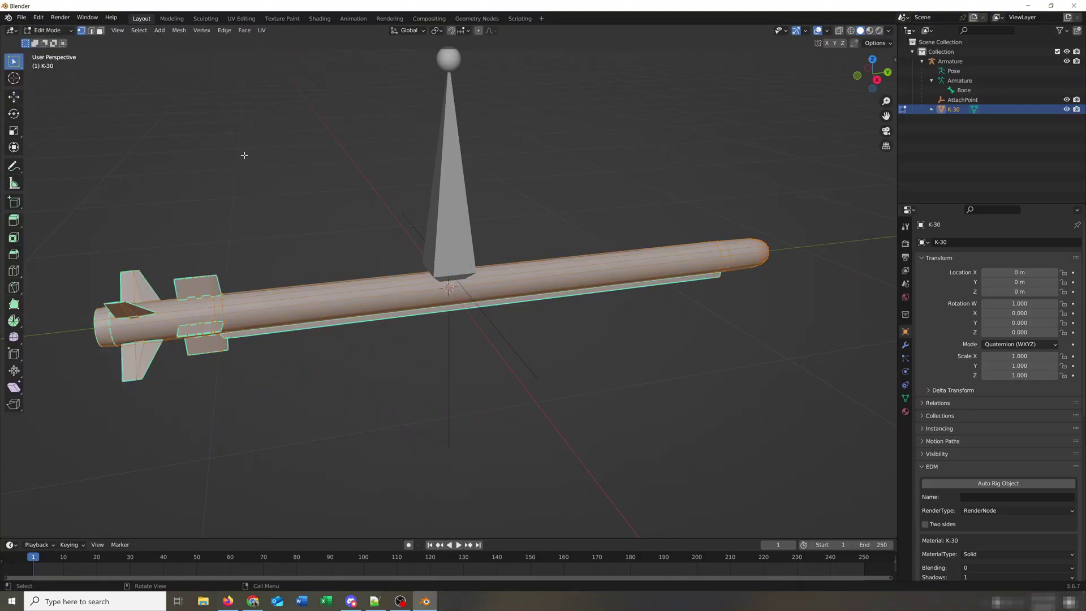
left_click(100, 31)
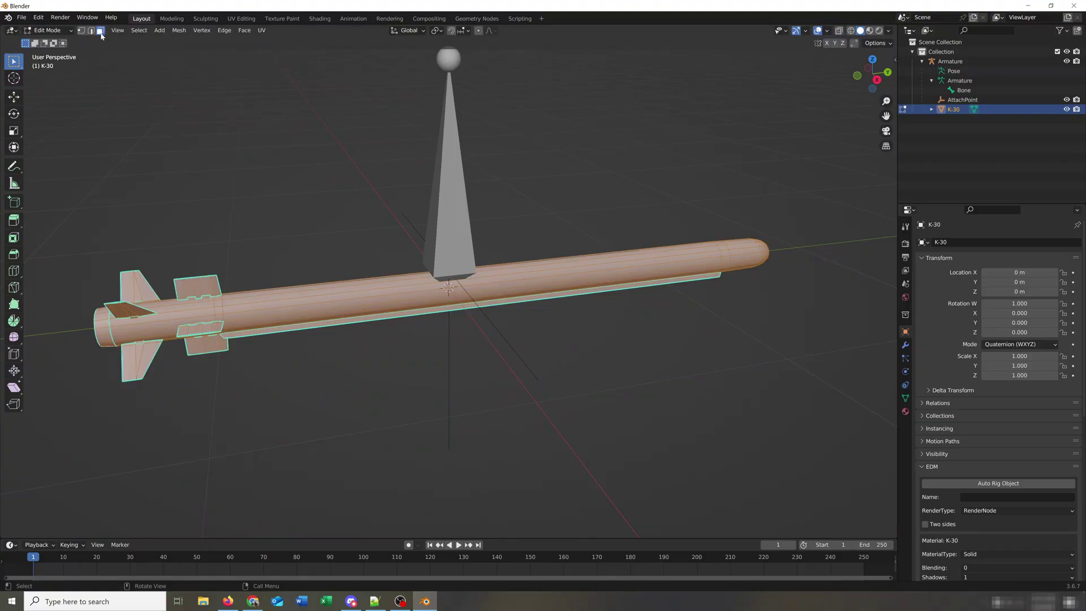
middle_click_drag(267, 159, 343, 254)
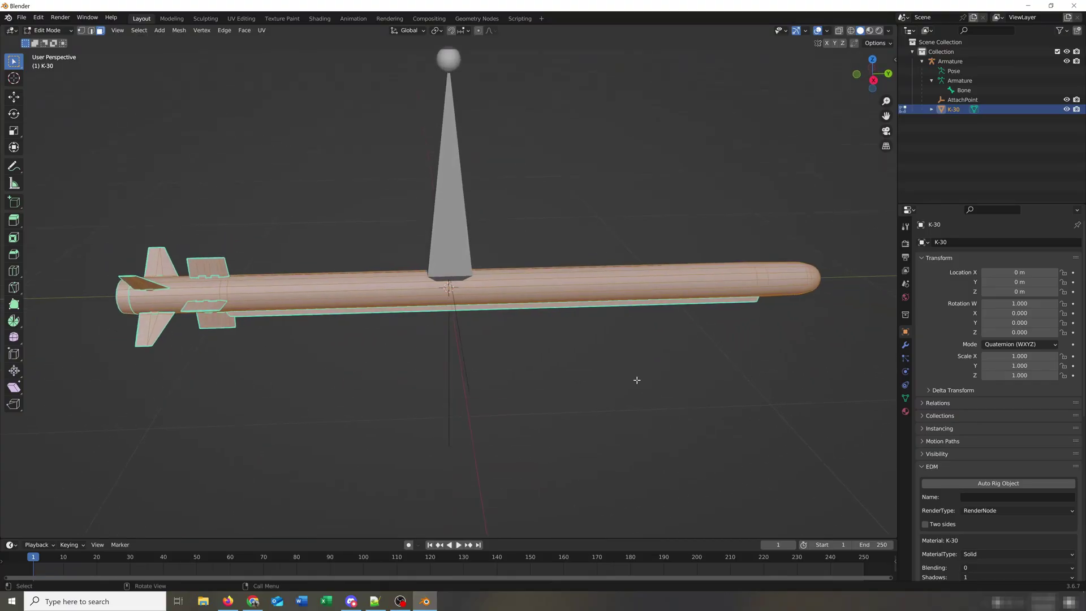
key("alt+a")
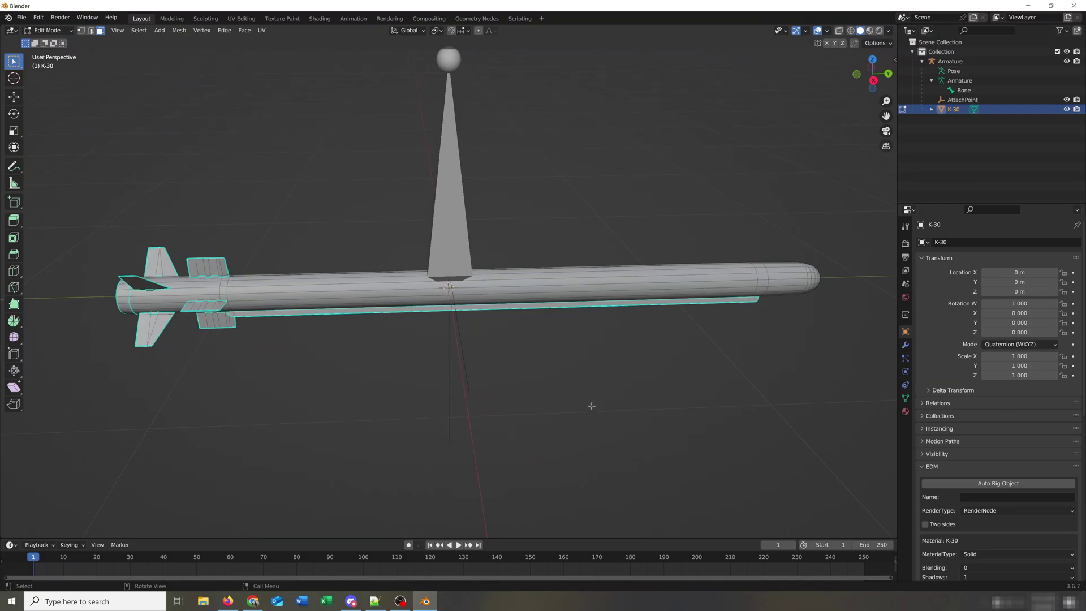
key("a")
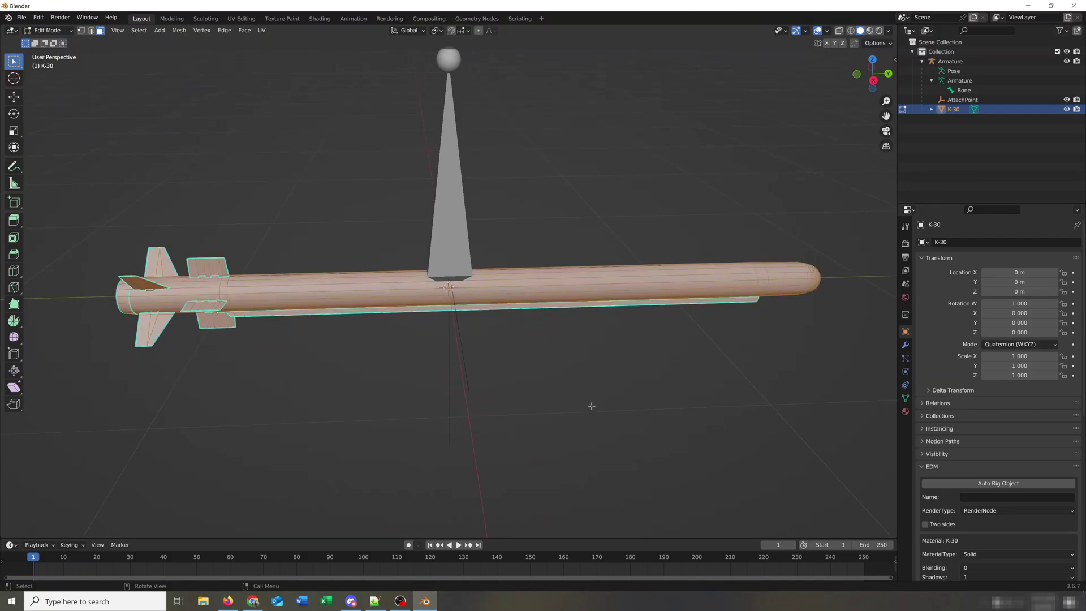
Step: Triangulate all selected faces, then rejoin them with Tris to Quads
mouse_move(647, 390)
middle_mouse_down()
mouse_move(579, 366)
mouse_move(630, 387)
middle_mouse_up()
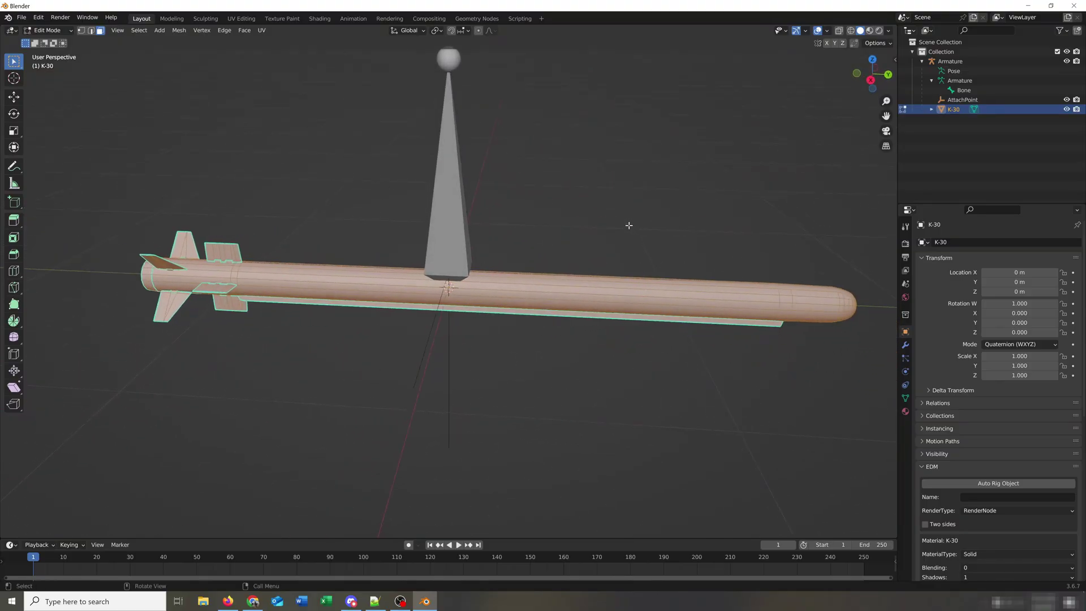
right_click(598, 225)
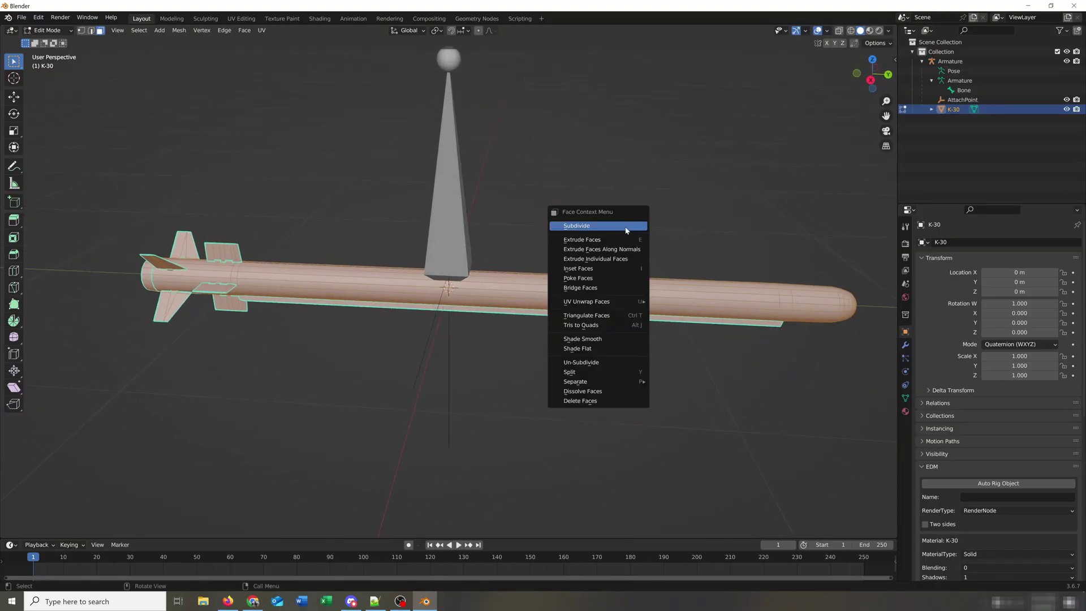
left_click(618, 319)
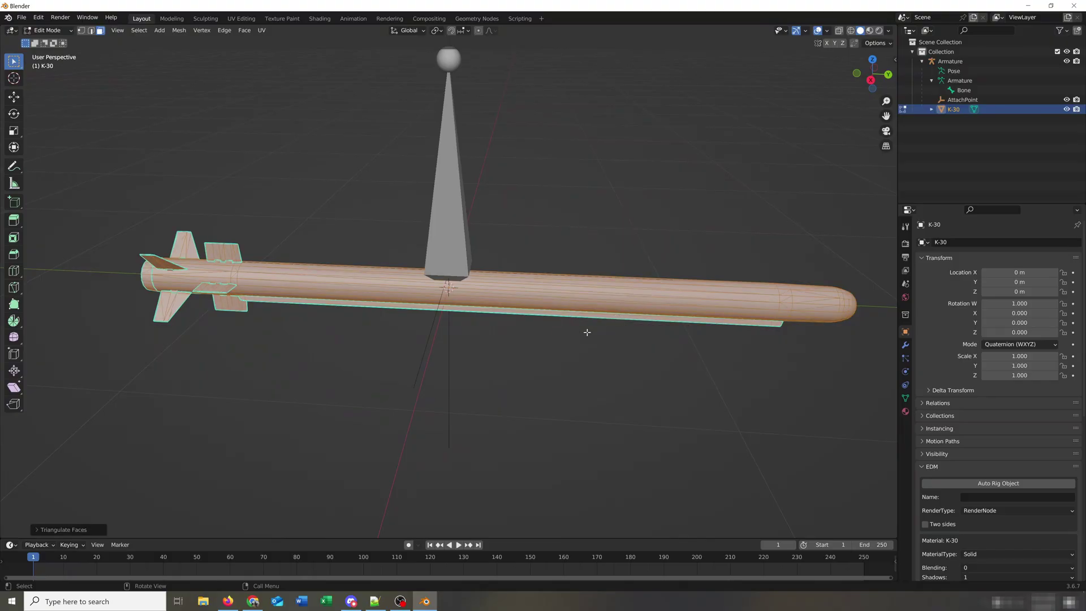
right_click(620, 209)
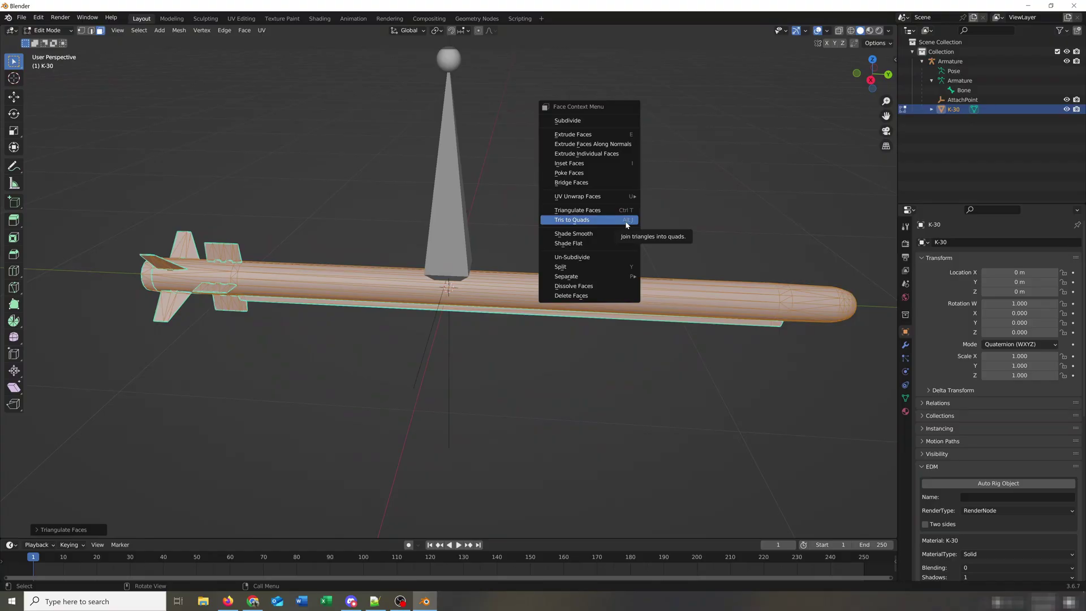
left_click(626, 222)
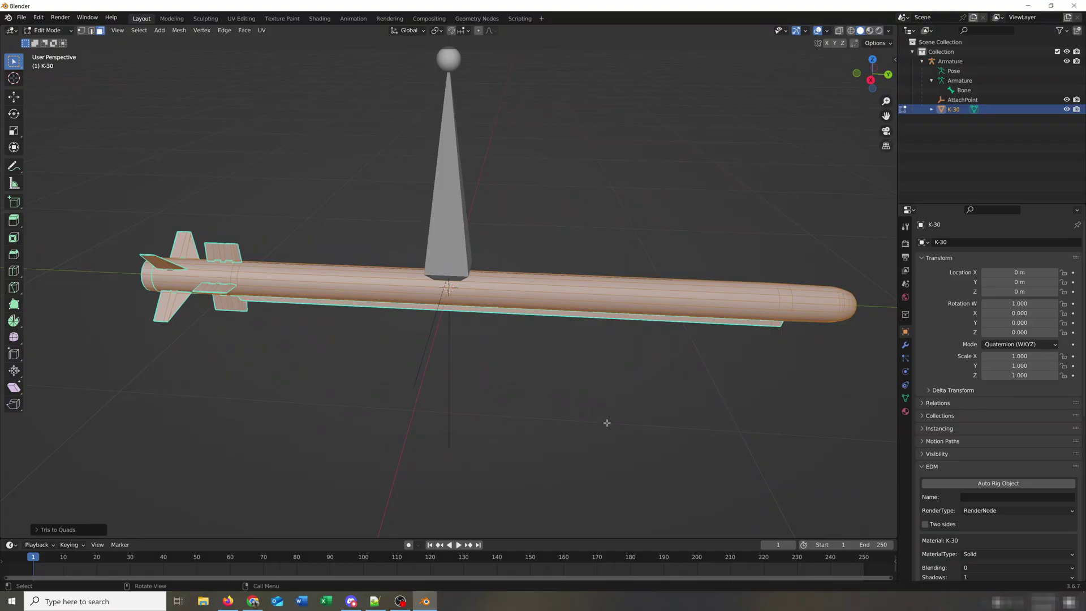
Step: Return the K-30 missile to Object Mode
left_click(60, 32)
left_click(59, 41)
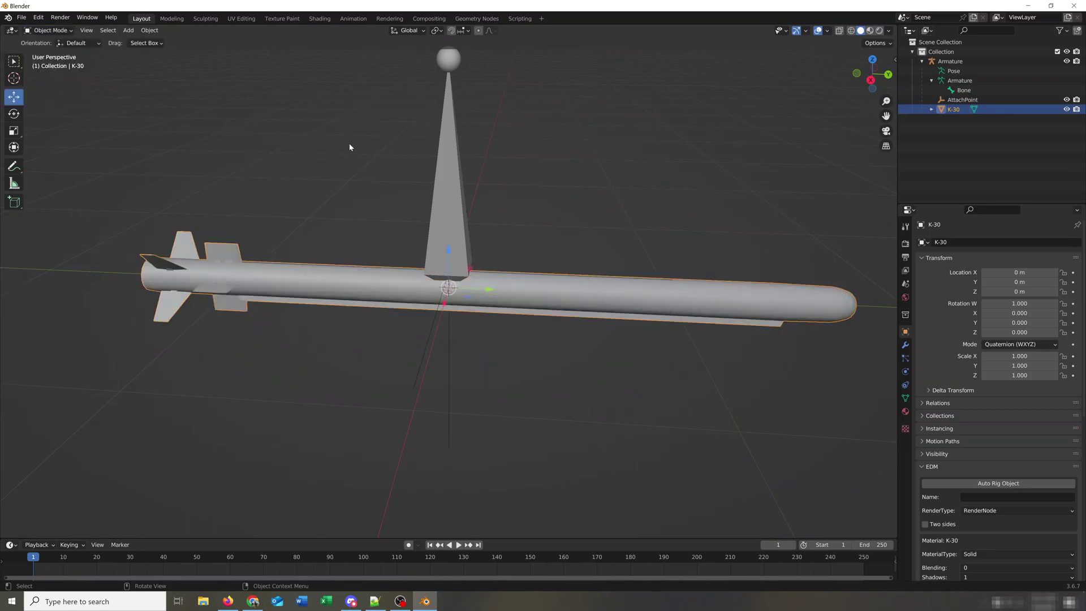
middle_click_drag(323, 150, 315, 148)
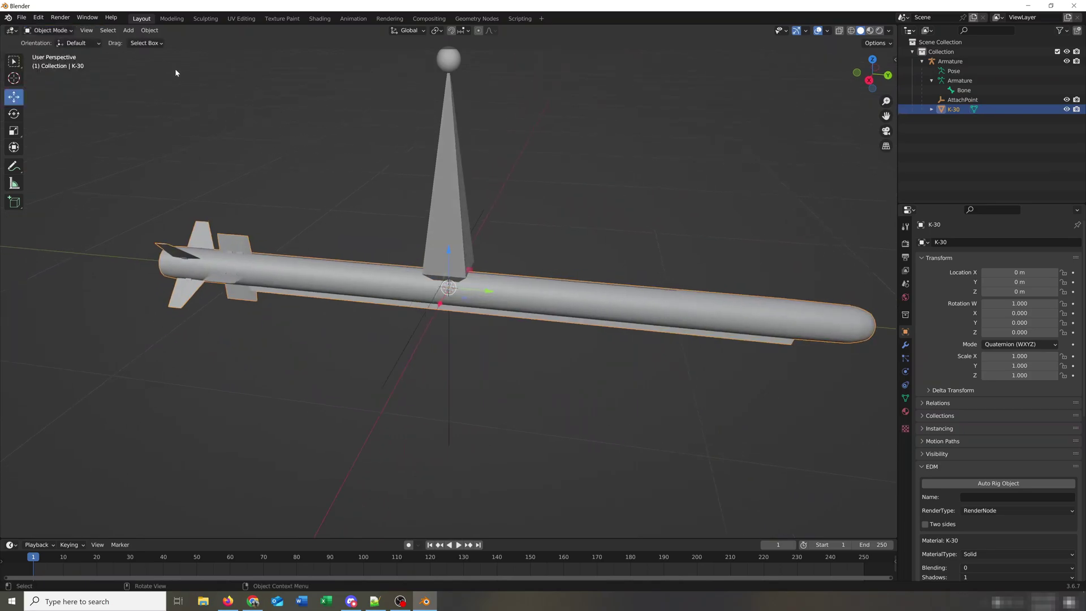
Step: Re-export the scene as K-30.edm to D:\DCS Mods Resources, this time successfully
left_click(21, 17)
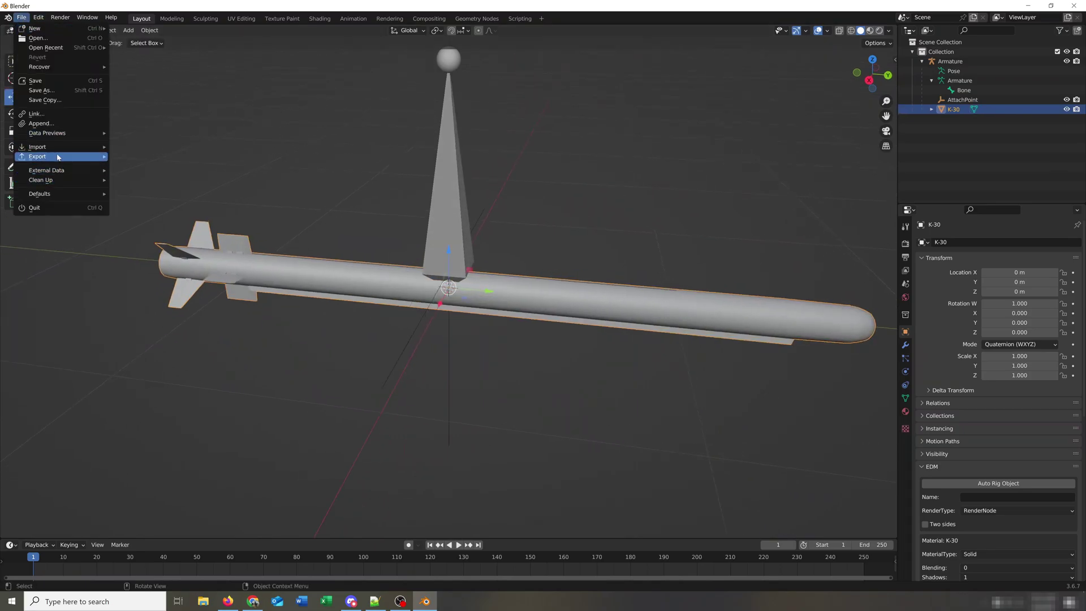
mouse_move(38, 157)
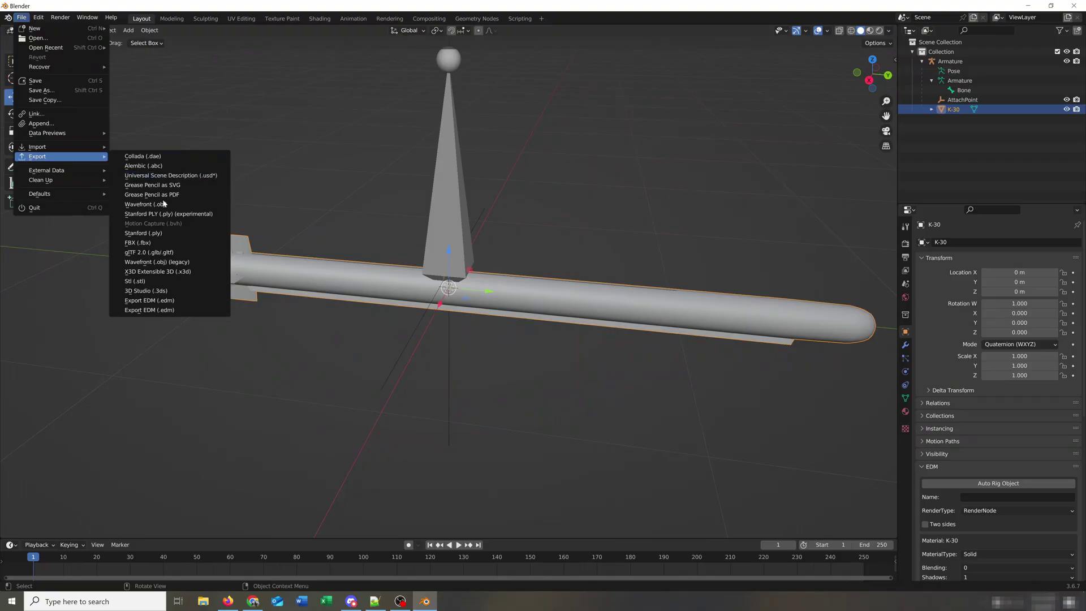
left_click(169, 301)
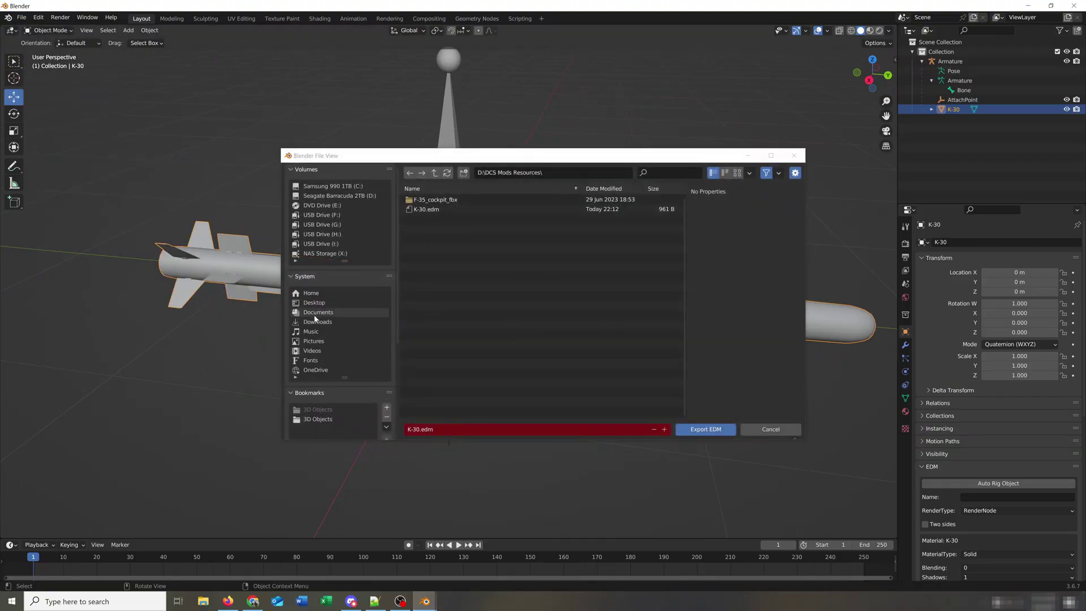
left_click(700, 431)
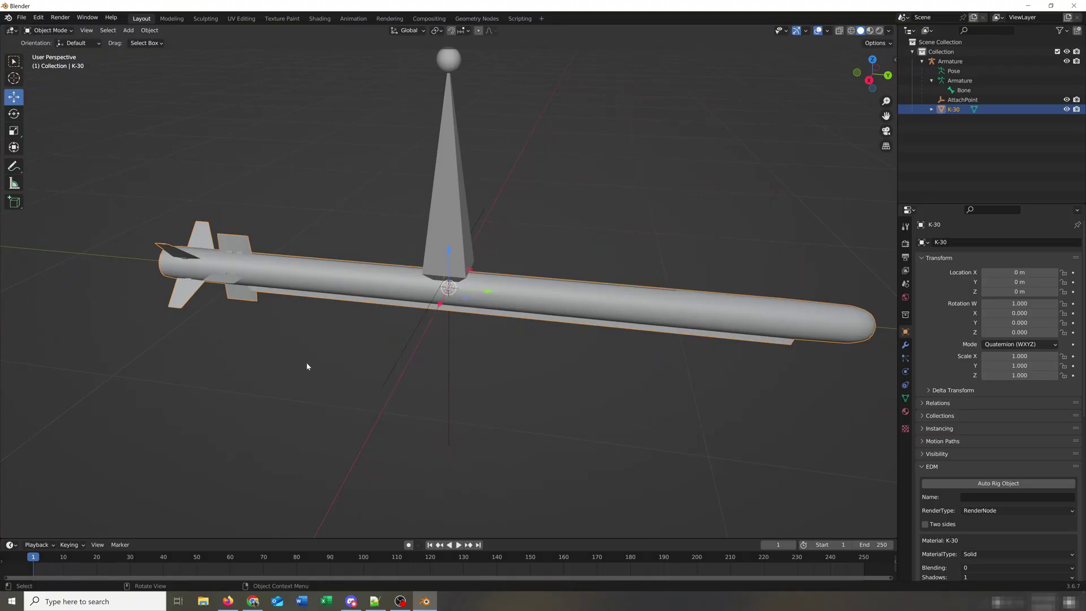
middle_click_drag(315, 359, 338, 354)
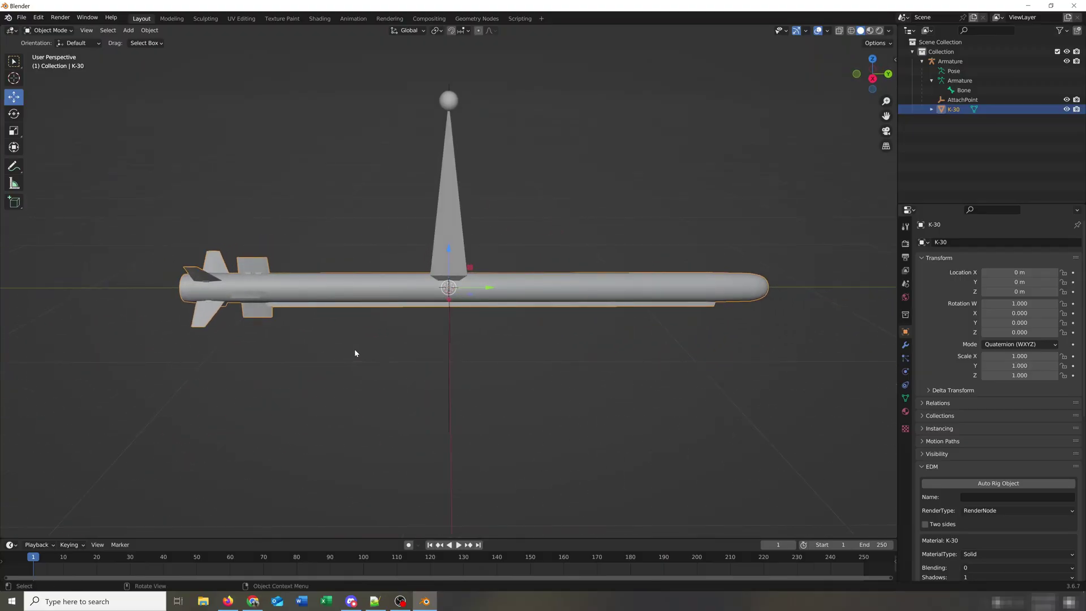